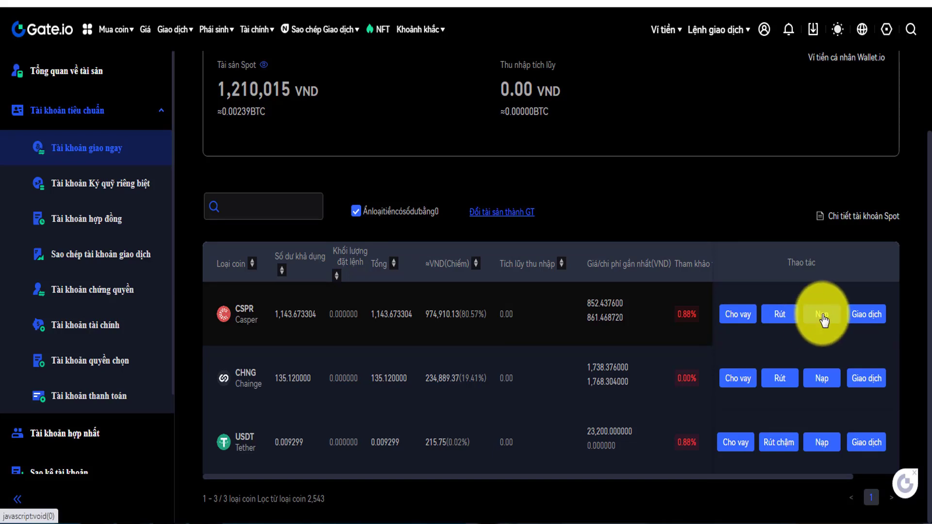
Go to the asset overview in fund management and start an onchain deposit
{"action": "mouse_move", "coordinate": [680, 35]}
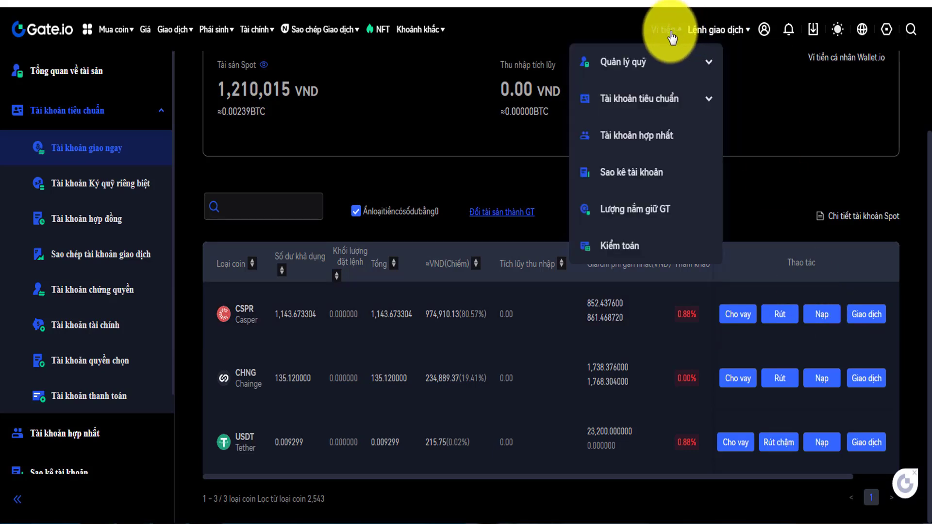
{"action": "left_click", "coordinate": [636, 68]}
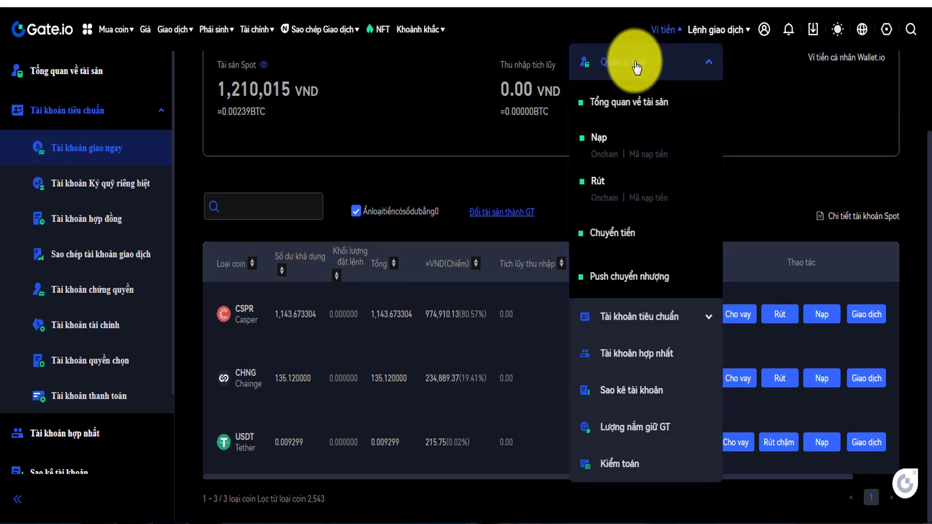
{"action": "left_click", "coordinate": [630, 104]}
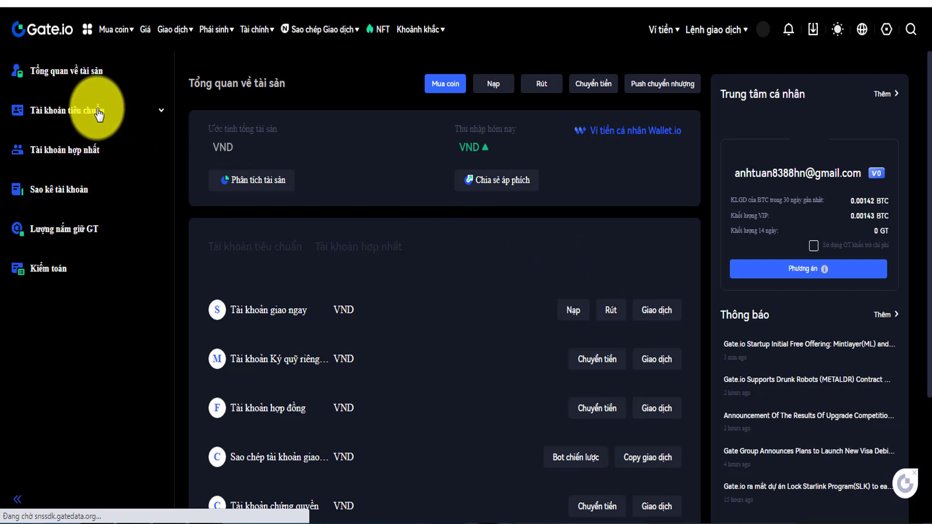
{"action": "left_click", "coordinate": [491, 87]}
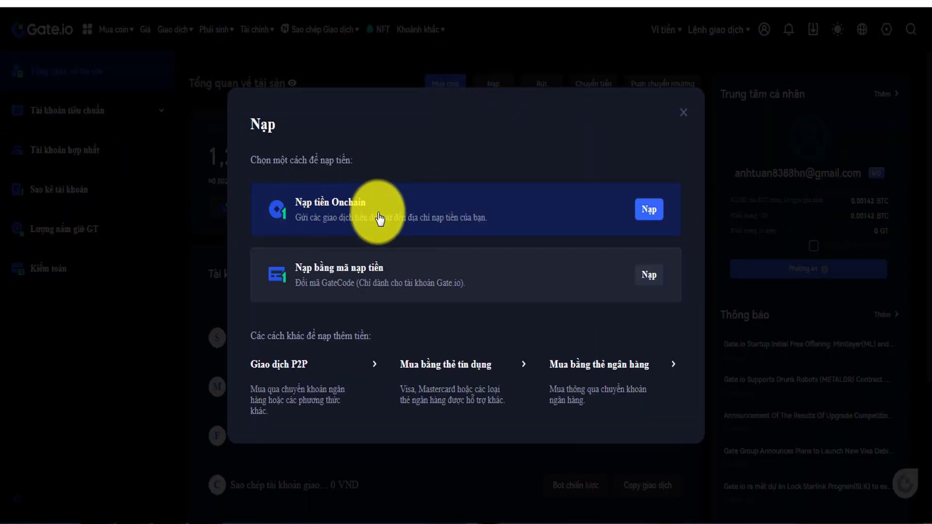
{"action": "left_click", "coordinate": [443, 217]}
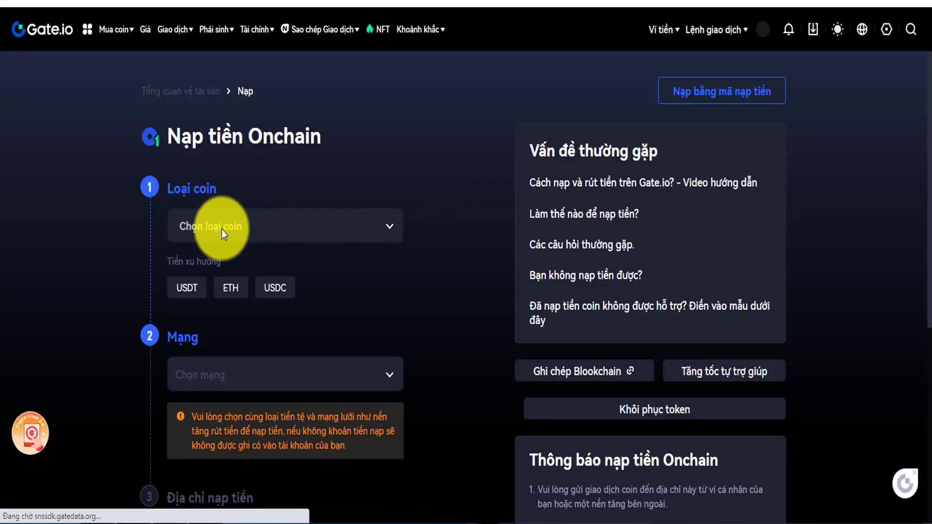
Choose CSPR (Casper) as the coin to deposit
{"action": "left_click", "coordinate": [382, 235]}
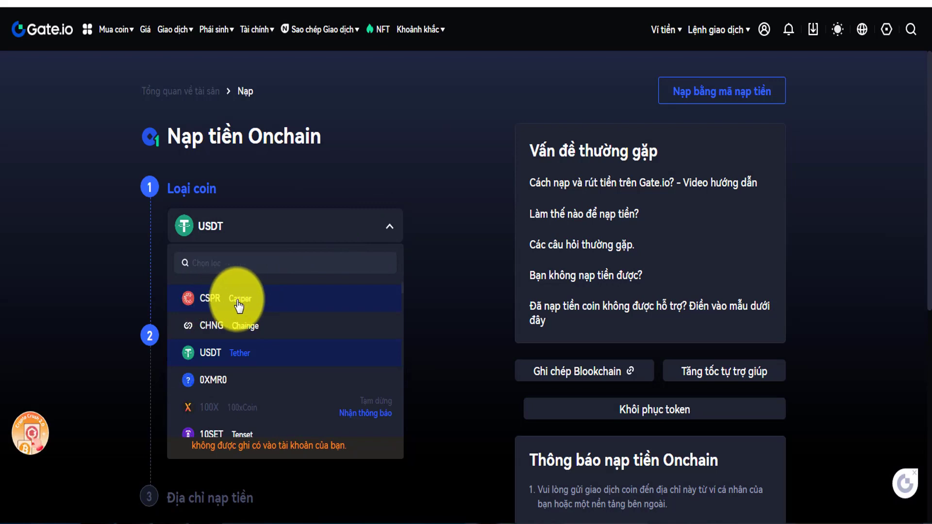
{"action": "left_click", "coordinate": [328, 306]}
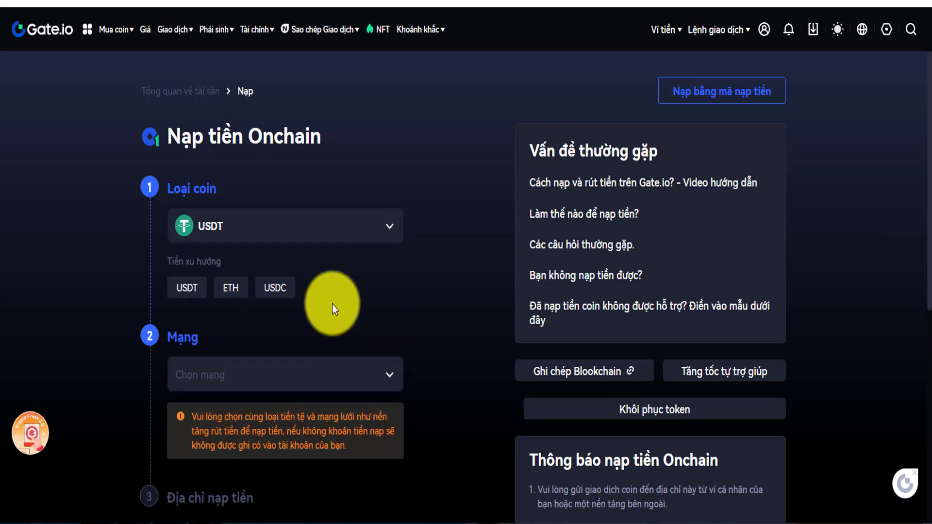
{"action": "key", "text": "F5"}
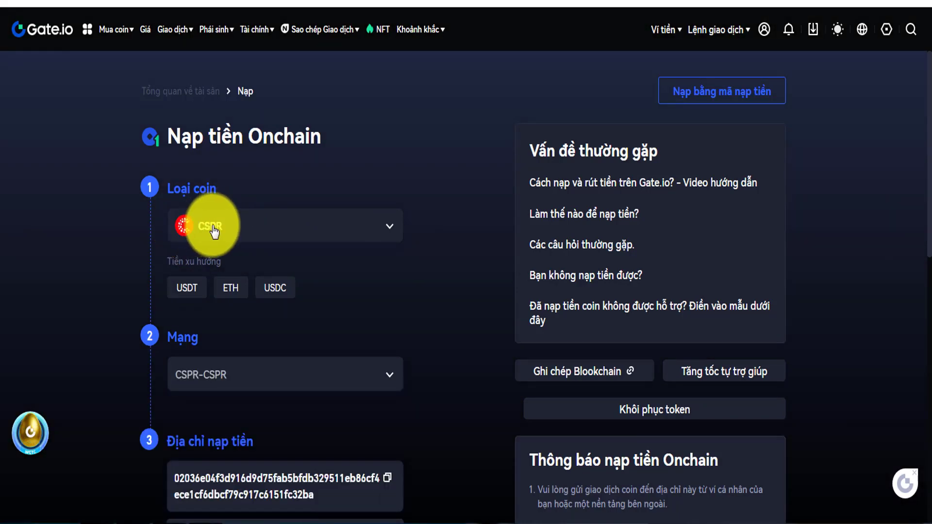
Check the CSPR deposit network and copy the CSPR deposit address
{"action": "scroll", "coordinate": [385, 301], "scroll_direction": "down", "scroll_amount": 2}
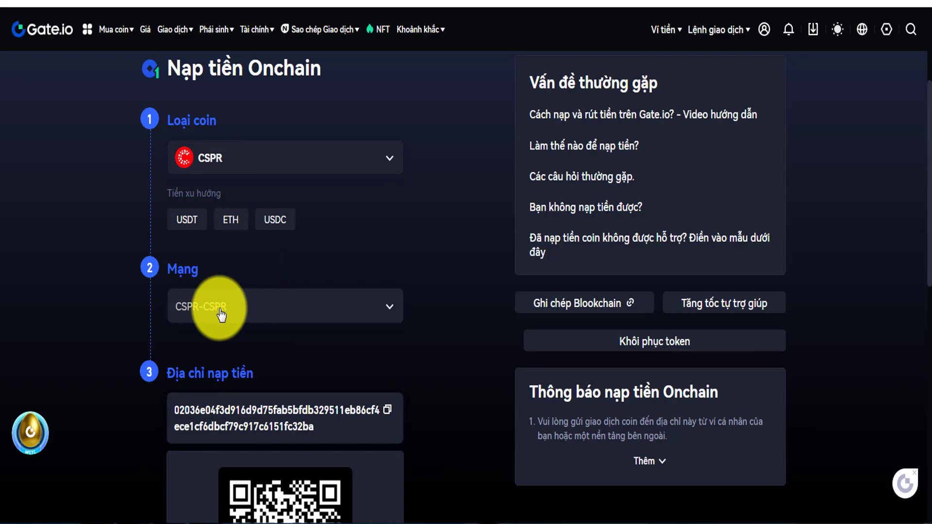
{"action": "scroll", "coordinate": [291, 388], "scroll_direction": "down", "scroll_amount": 3}
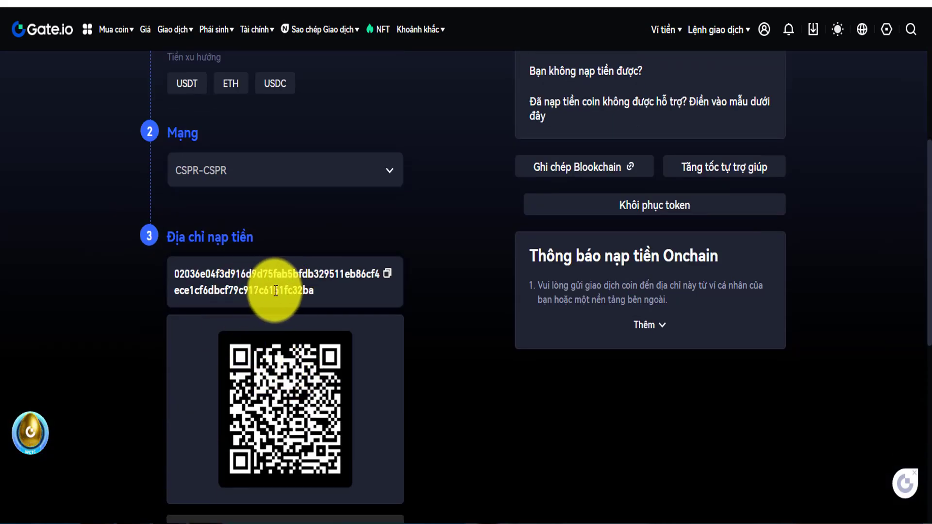
{"action": "scroll", "coordinate": [276, 290], "scroll_direction": "down", "scroll_amount": 3}
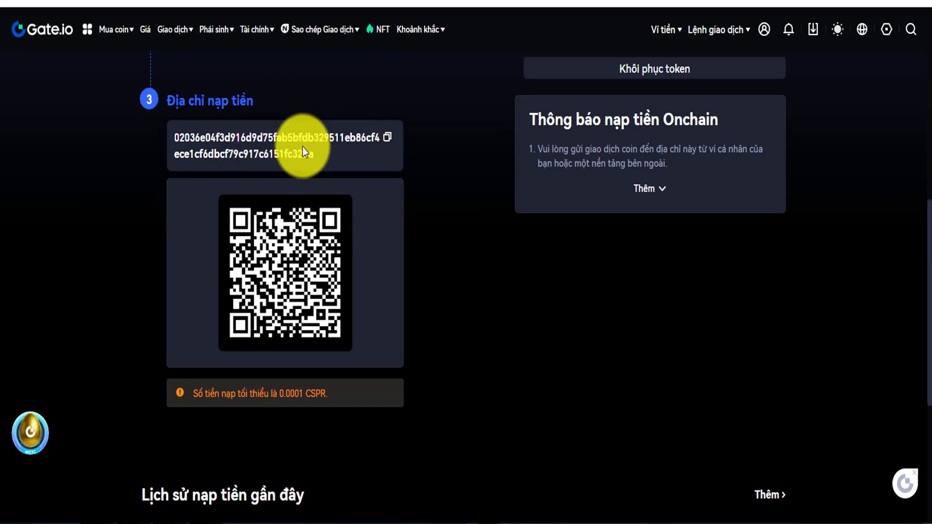
{"action": "left_click", "coordinate": [387, 137]}
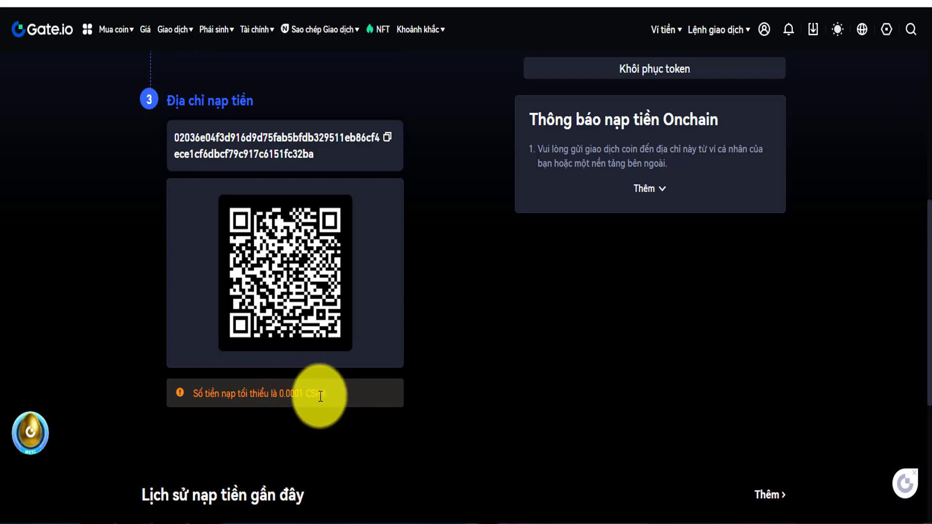
Change the deposit coin to USDT
{"action": "scroll", "coordinate": [362, 346], "scroll_direction": "up", "scroll_amount": 7}
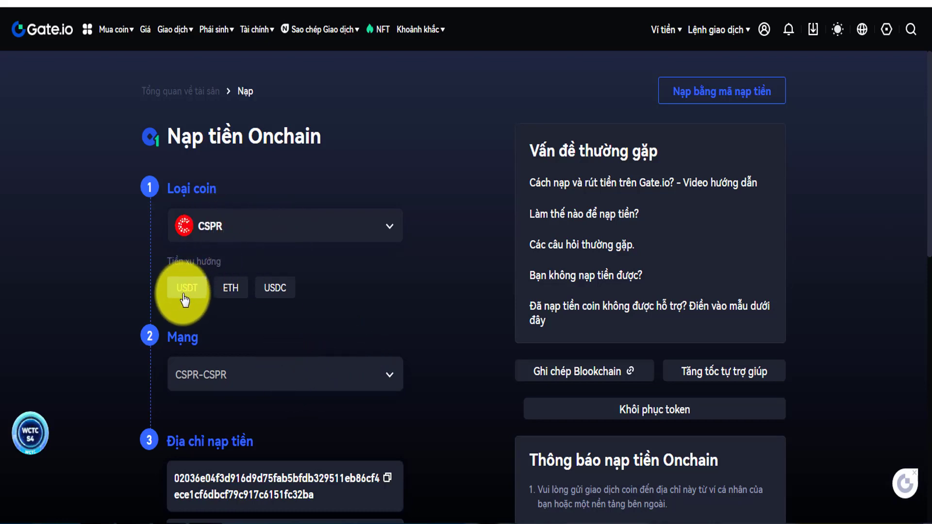
{"action": "left_click", "coordinate": [239, 298]}
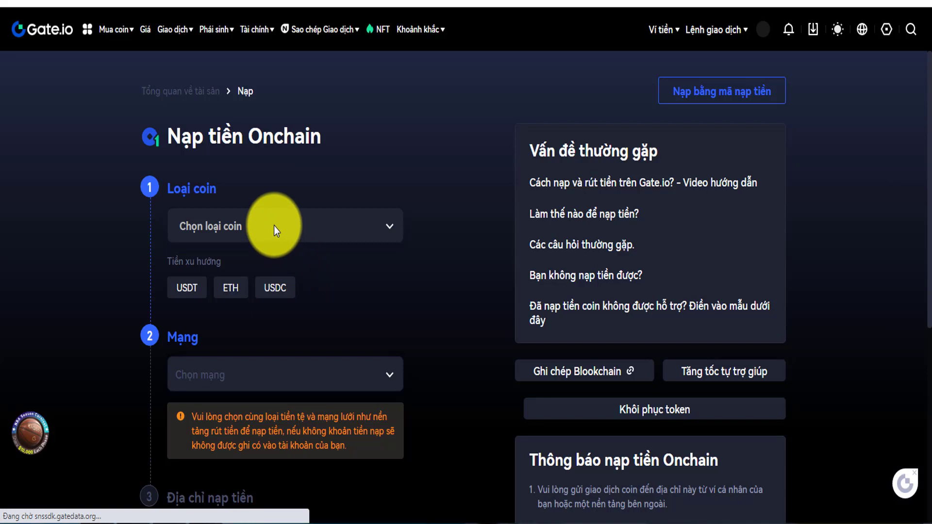
{"action": "left_click", "coordinate": [185, 288]}
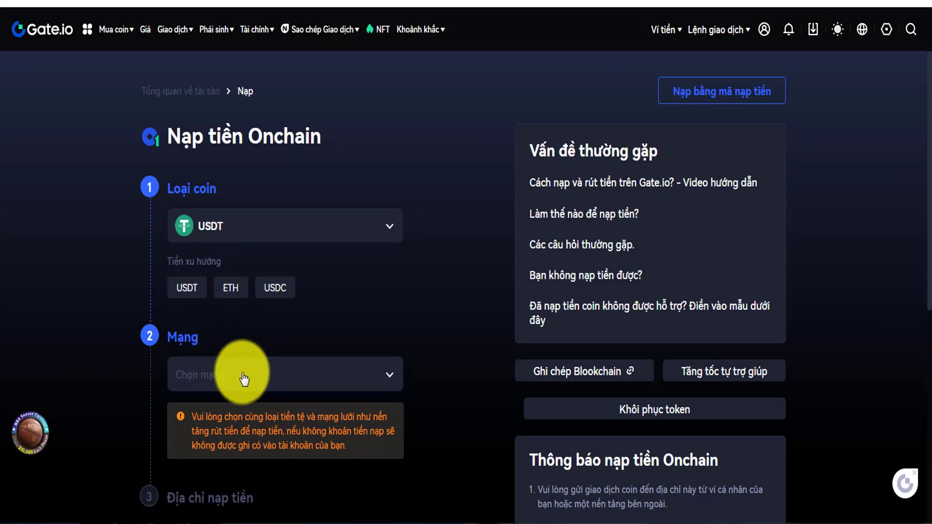
Look through the available USDT networks and choose USDT-BTC/OMNI for the deposit
{"action": "left_click", "coordinate": [389, 391]}
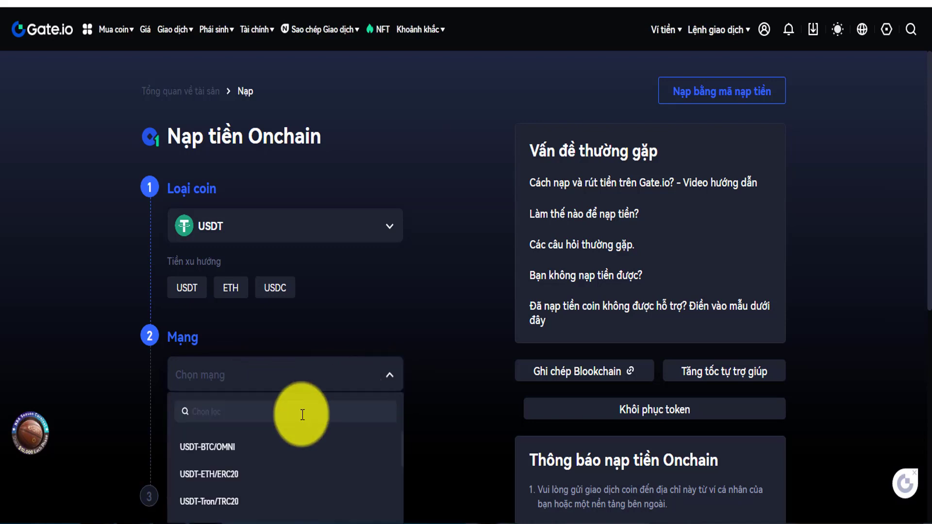
{"action": "scroll", "coordinate": [277, 424], "scroll_direction": "down", "scroll_amount": 3}
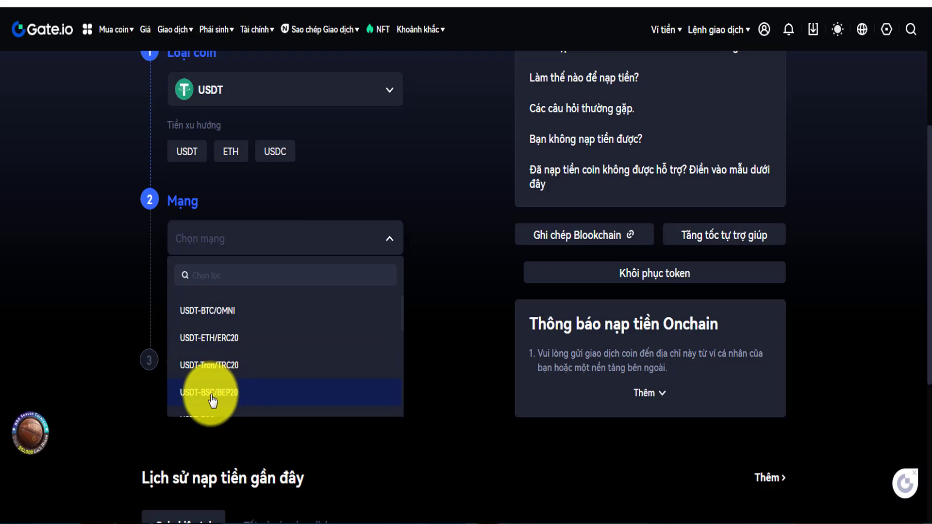
{"action": "scroll", "coordinate": [225, 380], "scroll_direction": "down", "scroll_amount": 3}
{"action": "scroll", "coordinate": [229, 385], "scroll_direction": "up", "scroll_amount": 3}
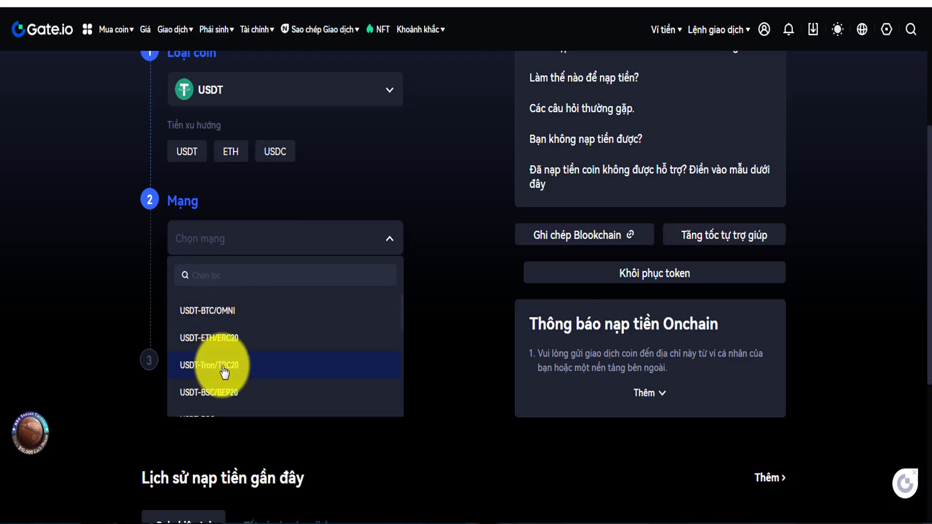
{"action": "left_click", "coordinate": [222, 317]}
Review the USDT deposit address, its QR code, the minimum deposit notice and the recent deposit history
{"action": "scroll", "coordinate": [316, 284], "scroll_direction": "down", "scroll_amount": 3}
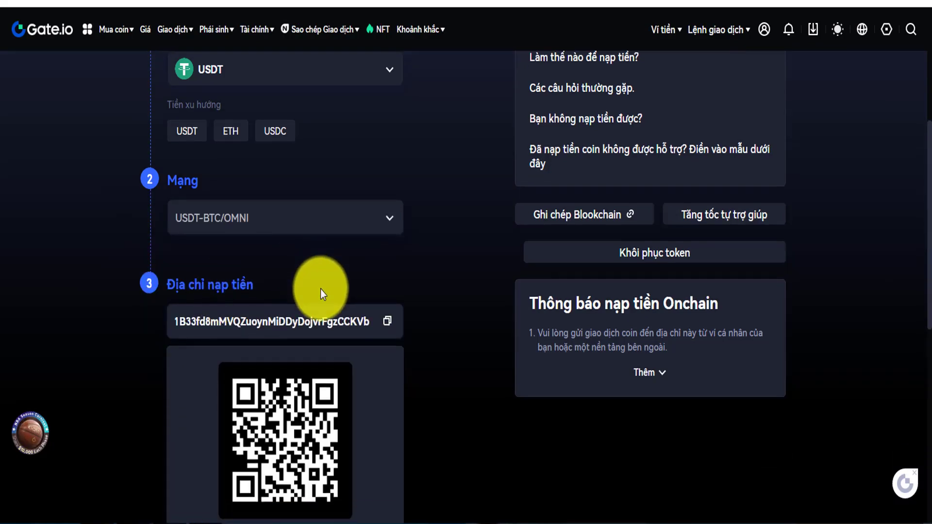
{"action": "scroll", "coordinate": [311, 271], "scroll_direction": "down", "scroll_amount": 3}
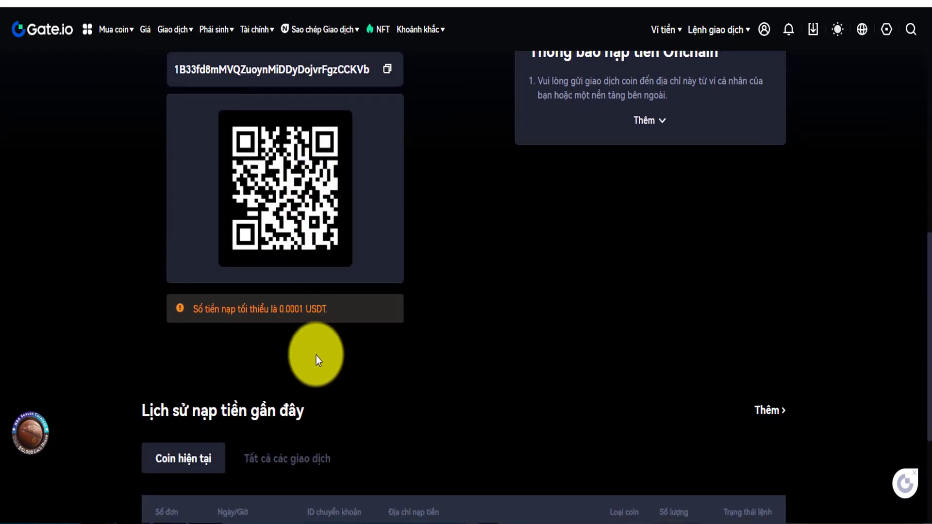
{"action": "scroll", "coordinate": [318, 358], "scroll_direction": "up", "scroll_amount": 4}
{"action": "scroll", "coordinate": [313, 403], "scroll_direction": "down", "scroll_amount": 4}
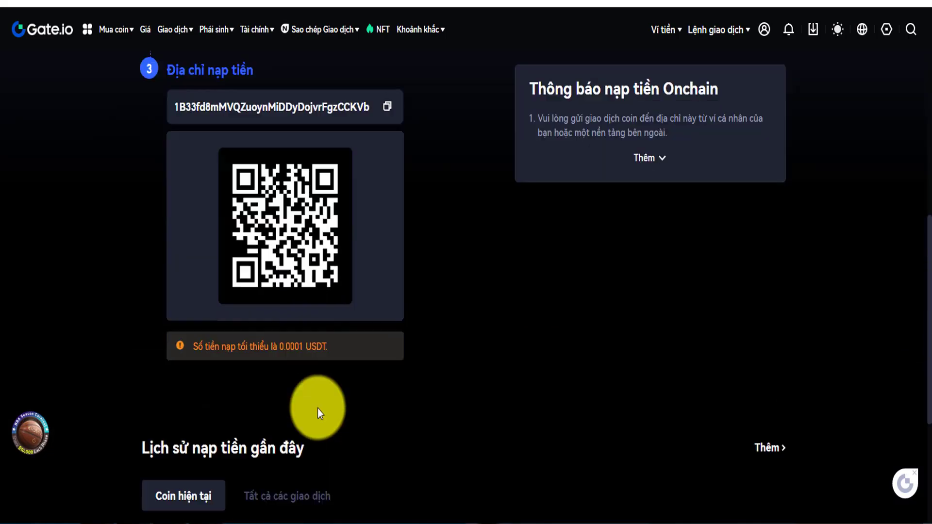
{"action": "scroll", "coordinate": [318, 408], "scroll_direction": "down", "scroll_amount": 4}
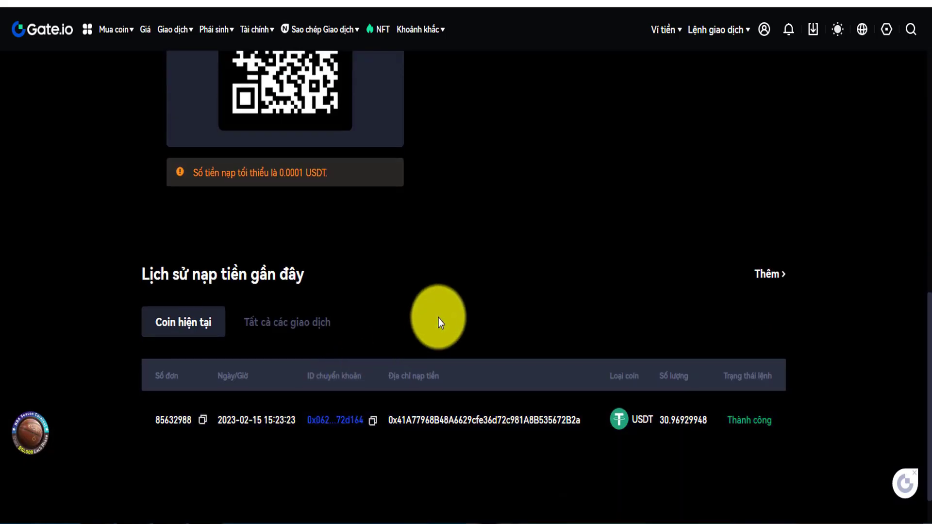
Change the USDT deposit network to USDT-Tron/TRC20 and view its deposit address
{"action": "scroll", "coordinate": [438, 318], "scroll_direction": "up", "scroll_amount": 8}
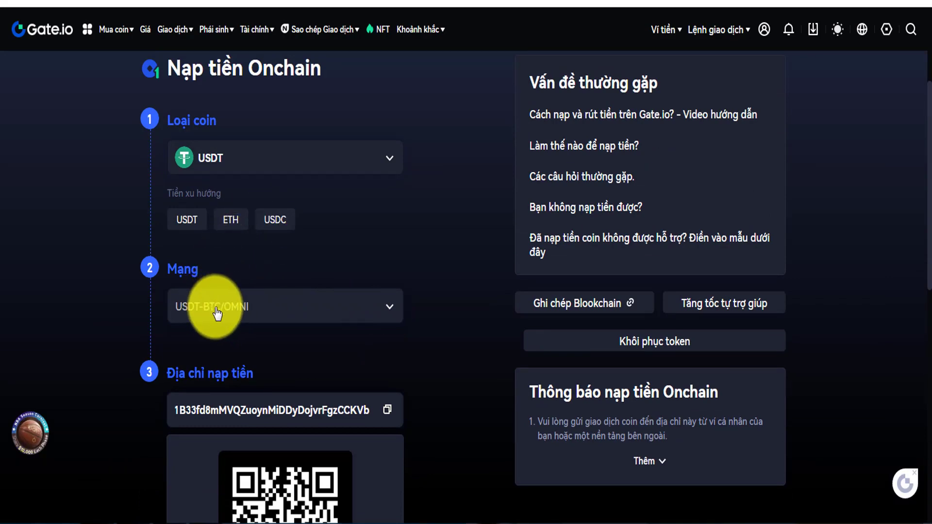
{"action": "left_click", "coordinate": [244, 313]}
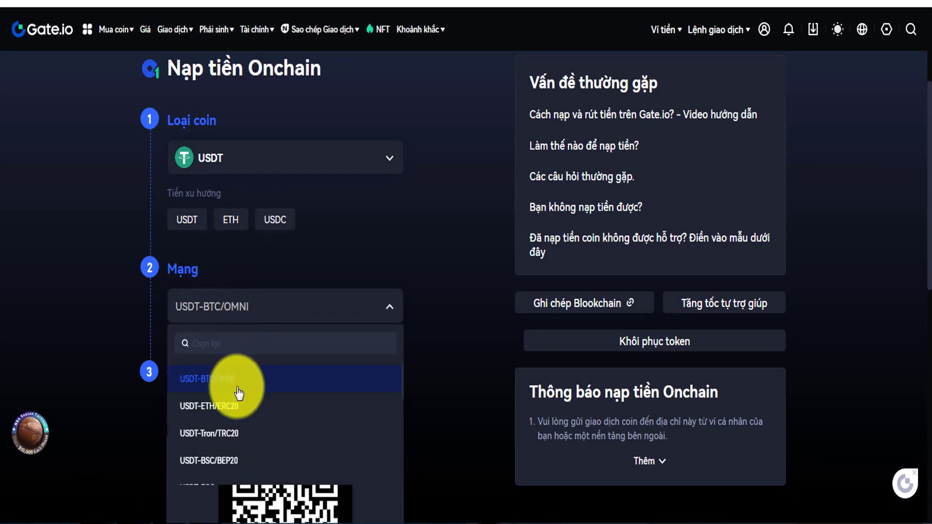
{"action": "left_click", "coordinate": [224, 439]}
{"action": "scroll", "coordinate": [373, 373], "scroll_direction": "down", "scroll_amount": 5}
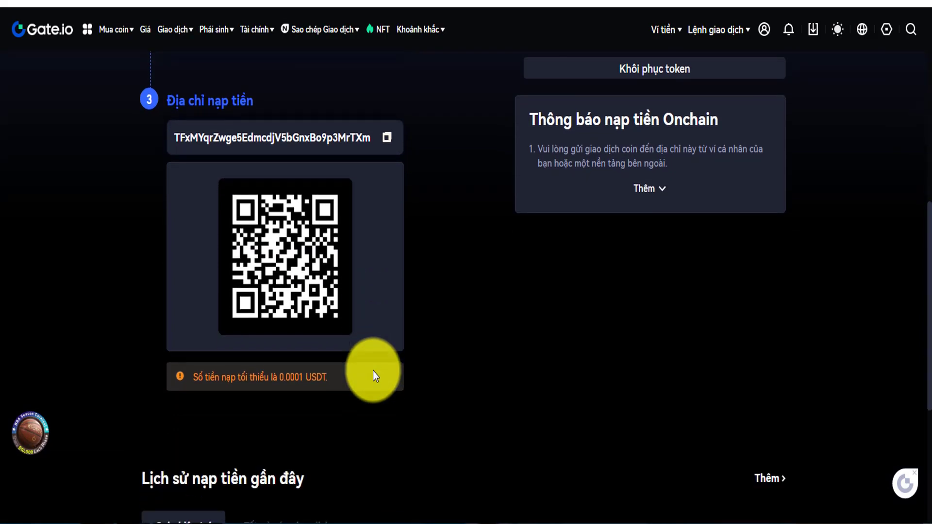
{"action": "scroll", "coordinate": [373, 377], "scroll_direction": "up", "scroll_amount": 4}
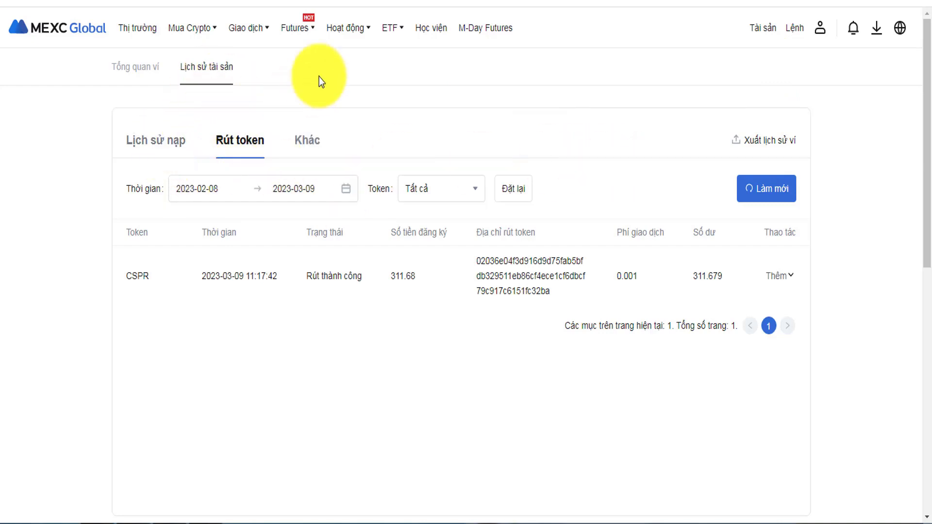
Switch to MEXC, open the token withdrawal form from the wallet overview and select TRX as the token
{"action": "mouse_move", "coordinate": [759, 33]}
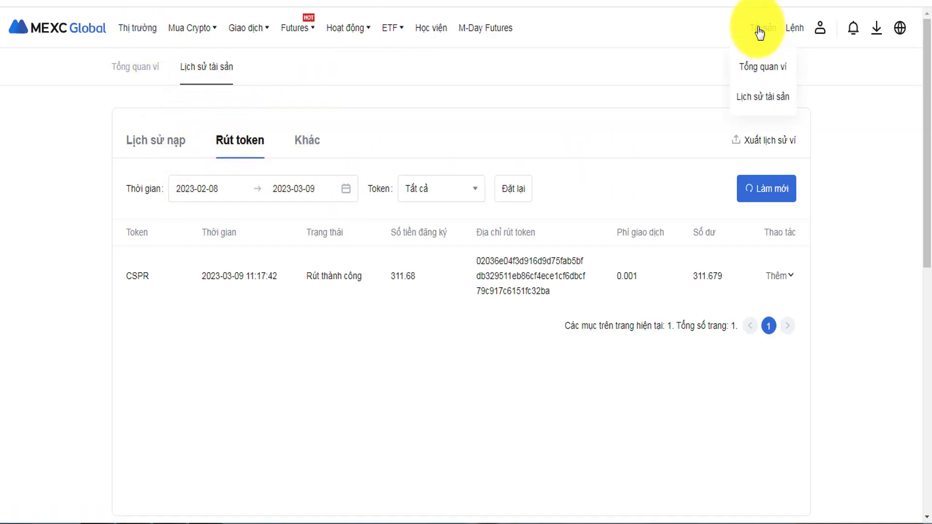
{"action": "left_click", "coordinate": [769, 71]}
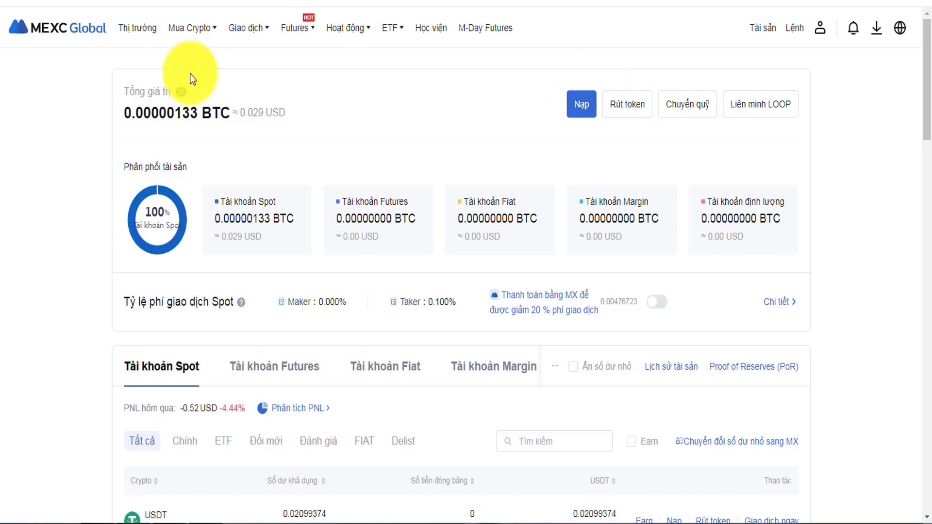
{"action": "left_click", "coordinate": [633, 115]}
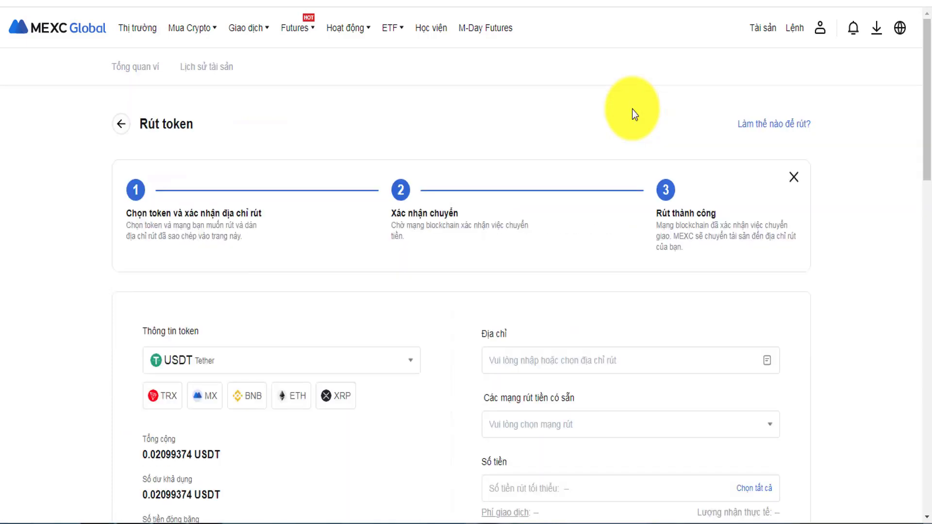
{"action": "scroll", "coordinate": [632, 109], "scroll_direction": "down", "scroll_amount": 3}
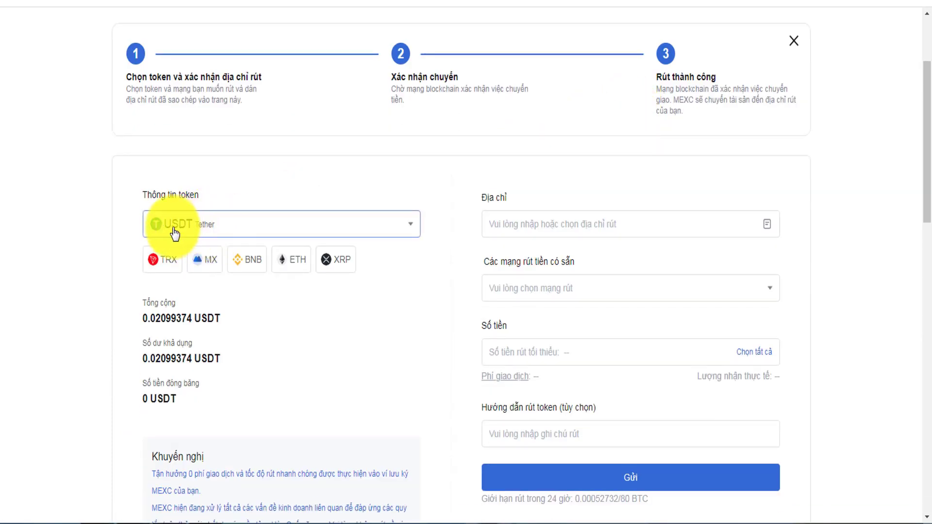
{"action": "left_click", "coordinate": [166, 267]}
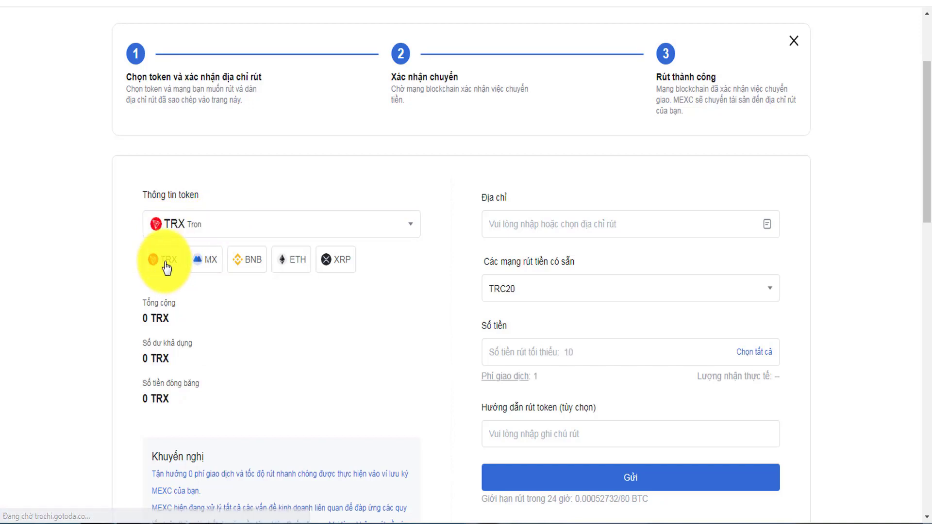
{"action": "left_click", "coordinate": [230, 230]}
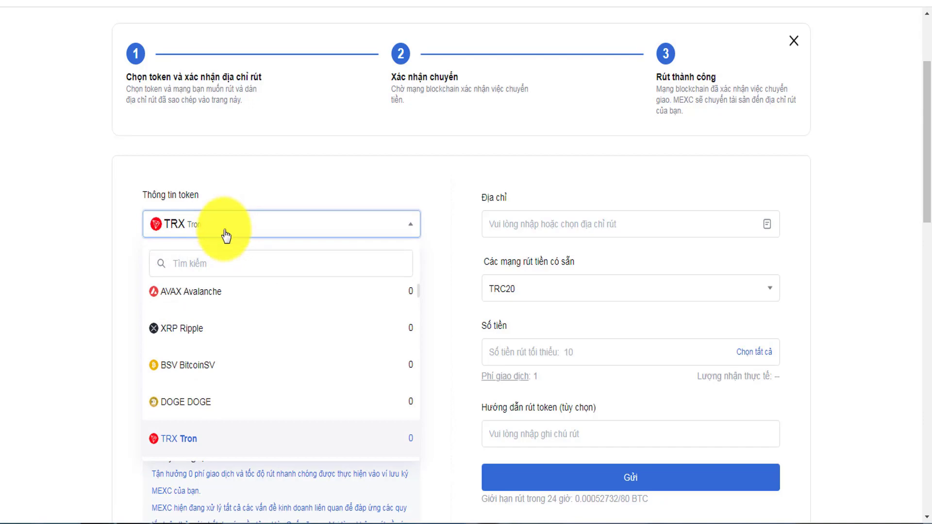
{"action": "scroll", "coordinate": [233, 255], "scroll_direction": "down", "scroll_amount": 5}
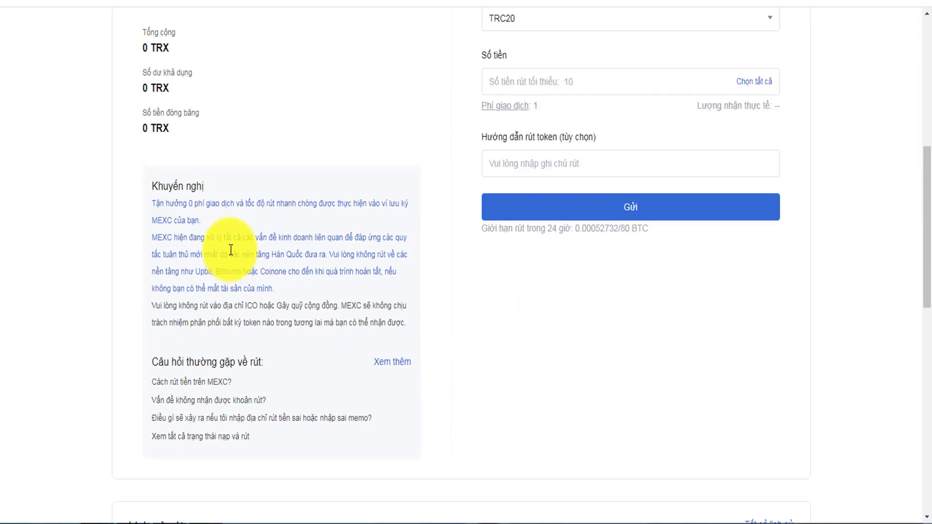
{"action": "scroll", "coordinate": [231, 252], "scroll_direction": "up", "scroll_amount": 4}
{"action": "left_click", "coordinate": [235, 161]}
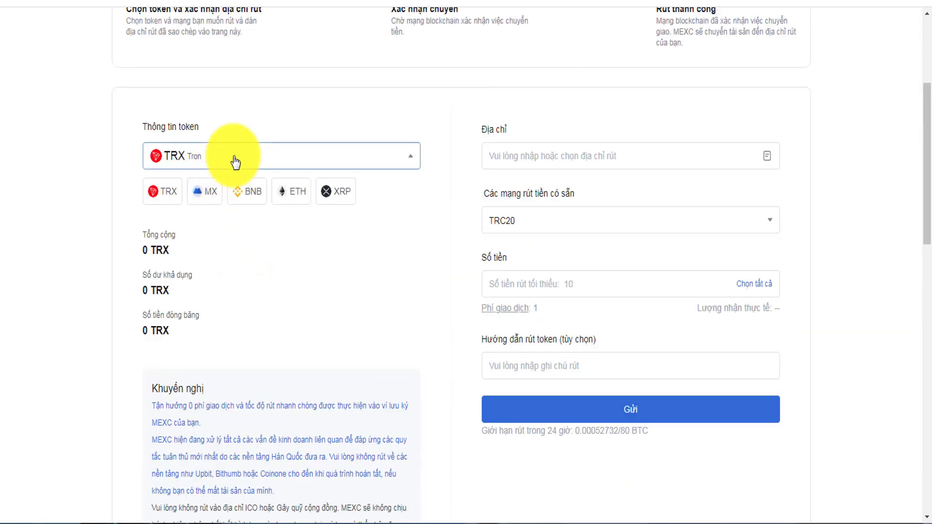
{"action": "scroll", "coordinate": [461, 164], "scroll_direction": "up", "scroll_amount": 4}
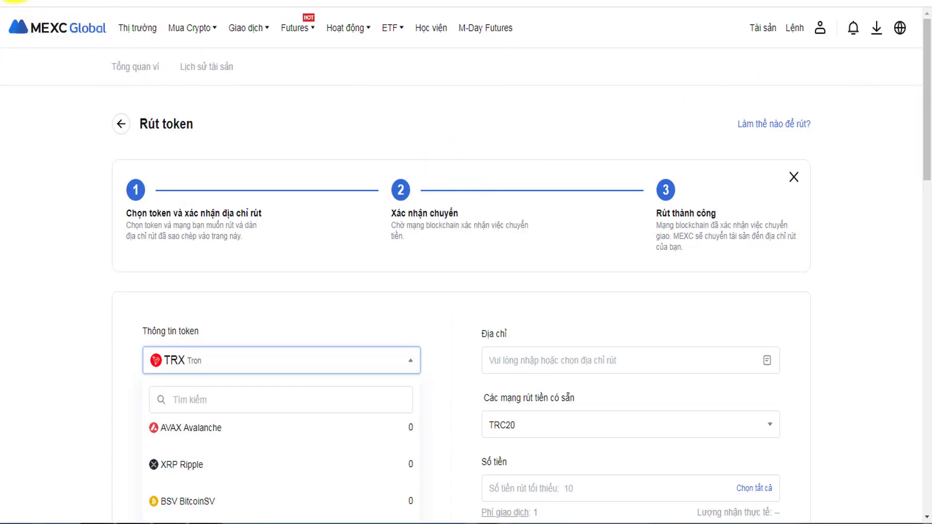
Return to the wallet overview and reopen the token withdrawal form with USDT as the token
{"action": "left_click", "coordinate": [121, 124]}
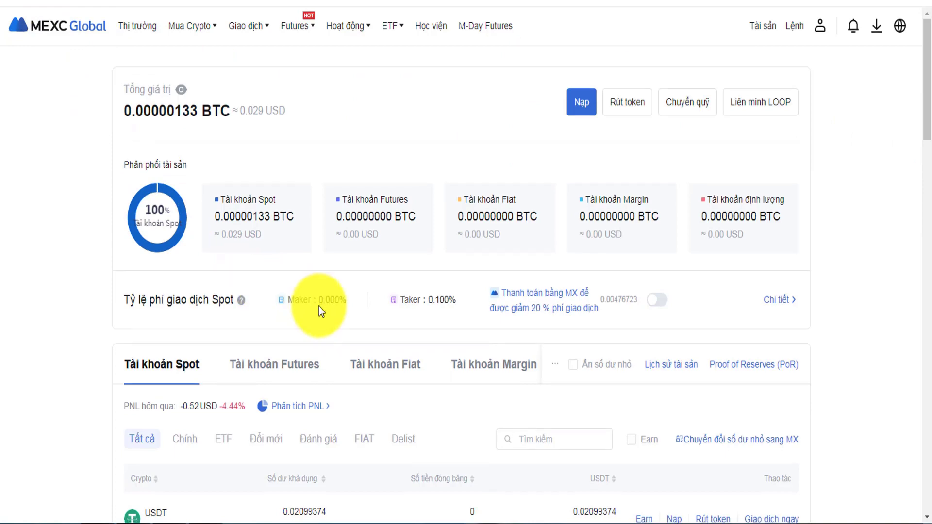
{"action": "scroll", "coordinate": [324, 306], "scroll_direction": "down", "scroll_amount": 4}
{"action": "scroll", "coordinate": [658, 212], "scroll_direction": "up", "scroll_amount": 4}
{"action": "left_click", "coordinate": [626, 105]}
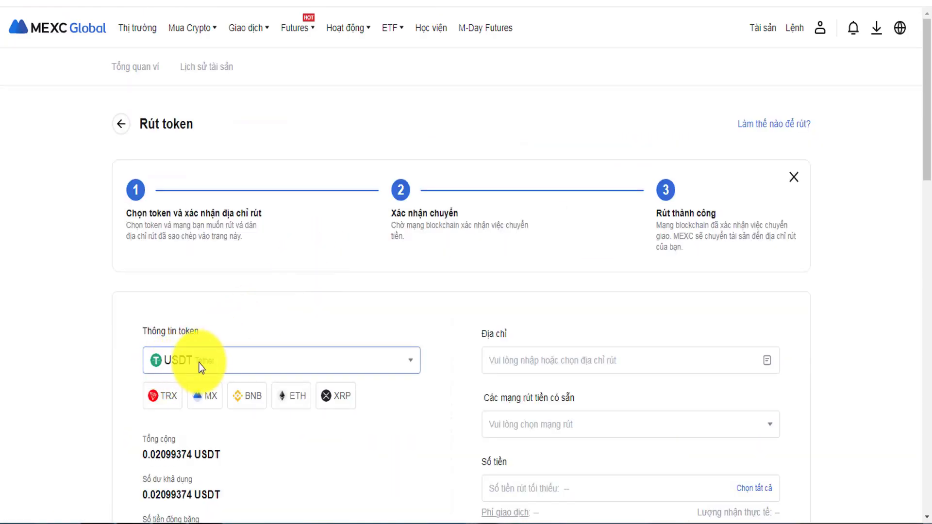
{"action": "left_click", "coordinate": [218, 371]}
Paste the copied deposit address as the destination address of the USDT withdrawal
{"action": "left_click", "coordinate": [622, 359]}
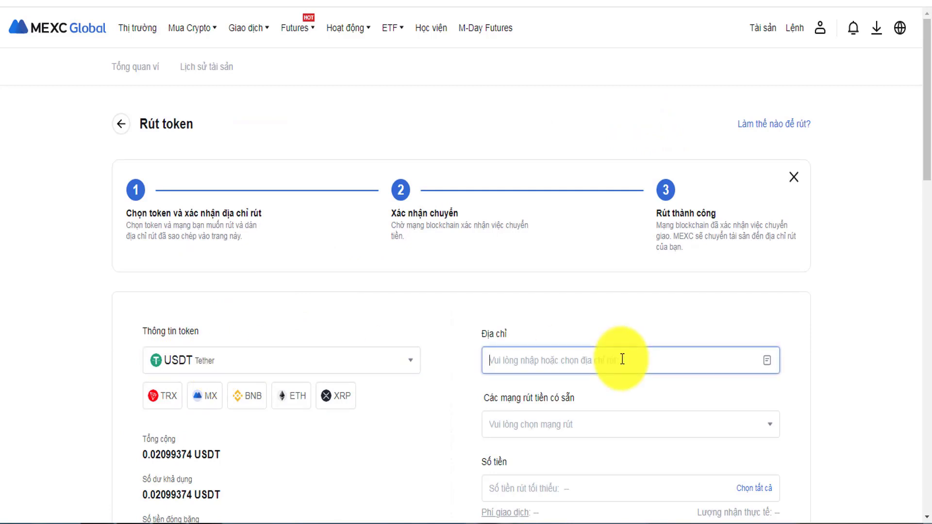
{"action": "key", "text": "ctrl+v"}
{"action": "scroll", "coordinate": [626, 397], "scroll_direction": "down", "scroll_amount": 3}
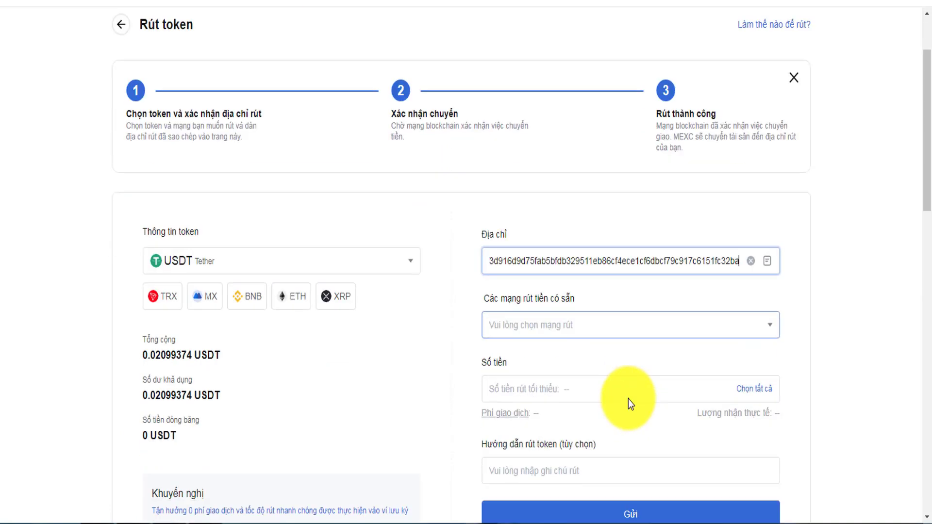
Look through the available USDT withdrawal networks and, on Gate.io, change the USDT deposit network to USDT-ETH/ERC20
{"action": "left_click", "coordinate": [649, 290]}
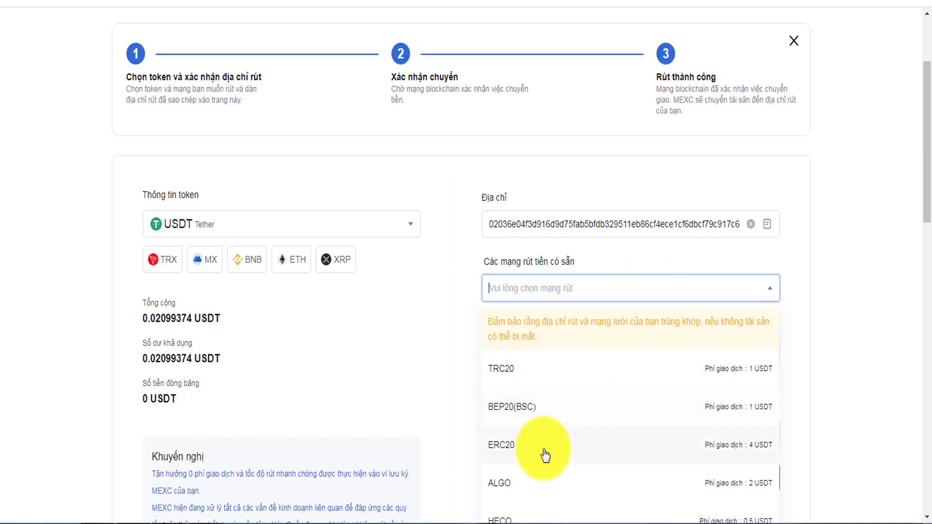
{"action": "scroll", "coordinate": [724, 451], "scroll_direction": "down", "scroll_amount": 3}
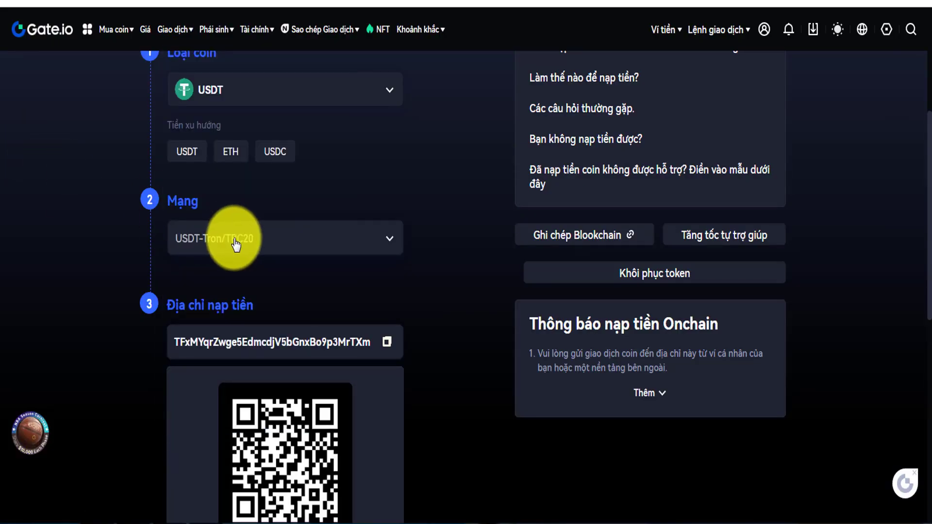
{"action": "left_click", "coordinate": [237, 247]}
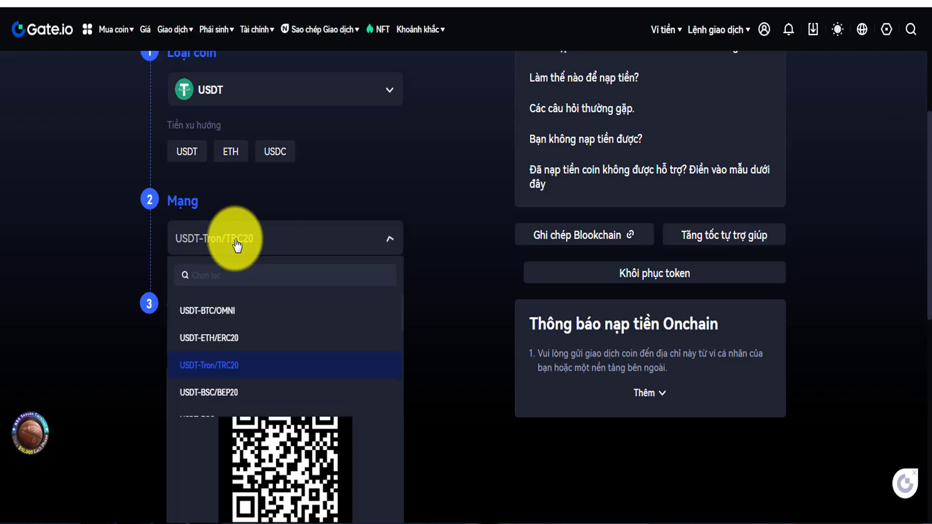
{"action": "left_click", "coordinate": [218, 343]}
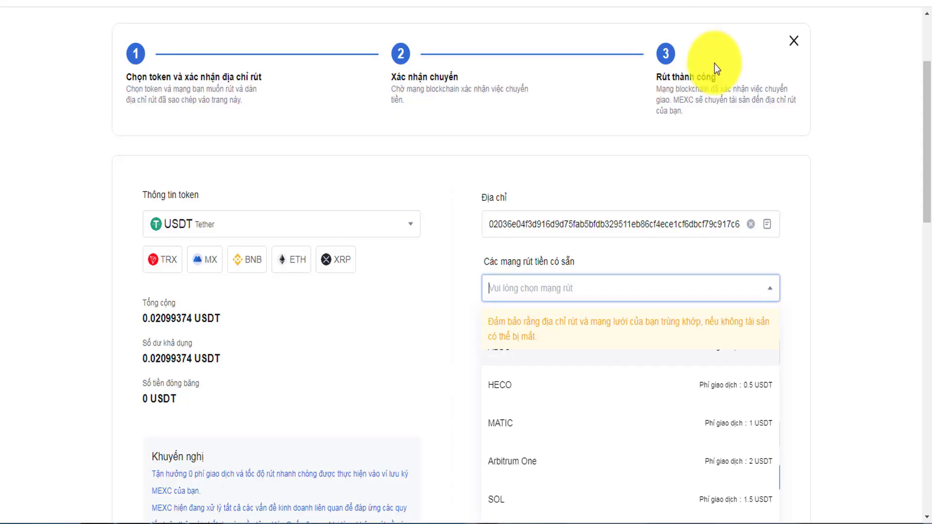
Switch back to MEXC and choose TRC20 as the network for the USDT withdrawal
{"action": "left_click", "coordinate": [717, 69]}
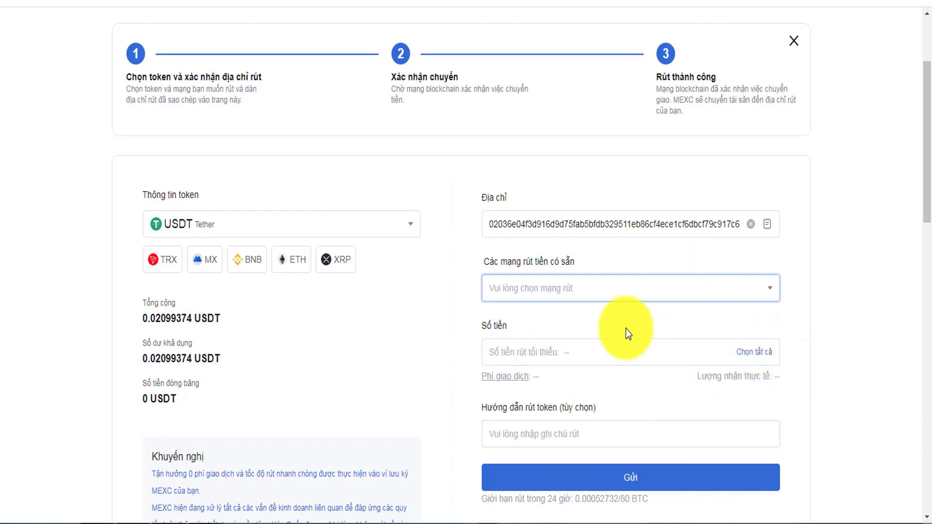
{"action": "left_click", "coordinate": [614, 351]}
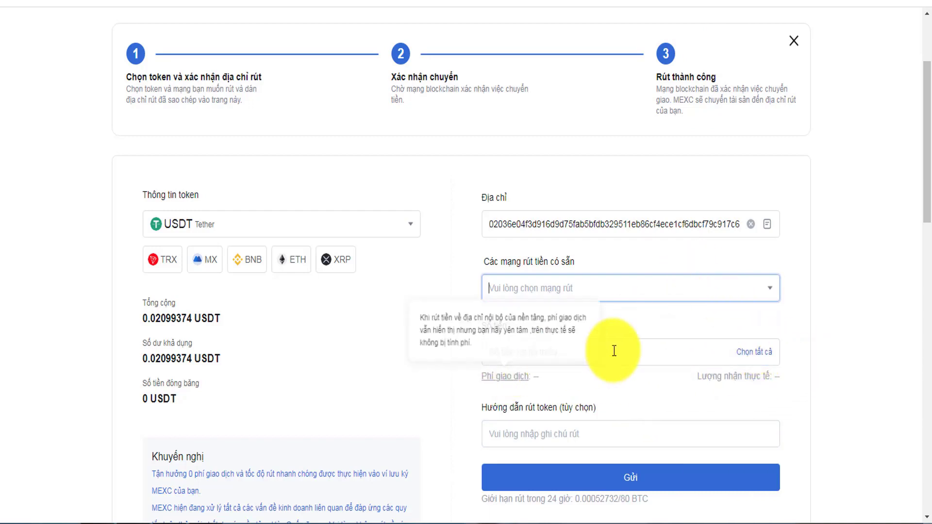
{"action": "left_click", "coordinate": [577, 287]}
{"action": "scroll", "coordinate": [609, 436], "scroll_direction": "up", "scroll_amount": 3}
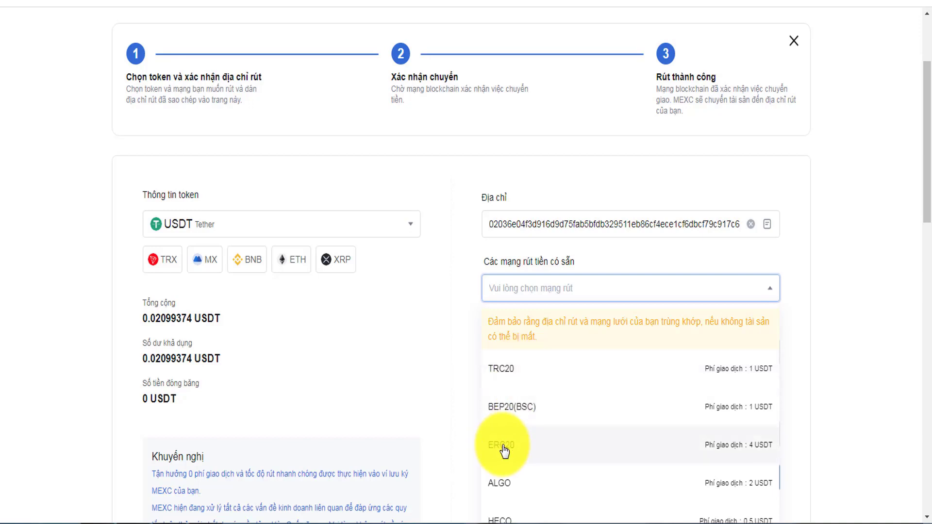
{"action": "left_click", "coordinate": [512, 370]}
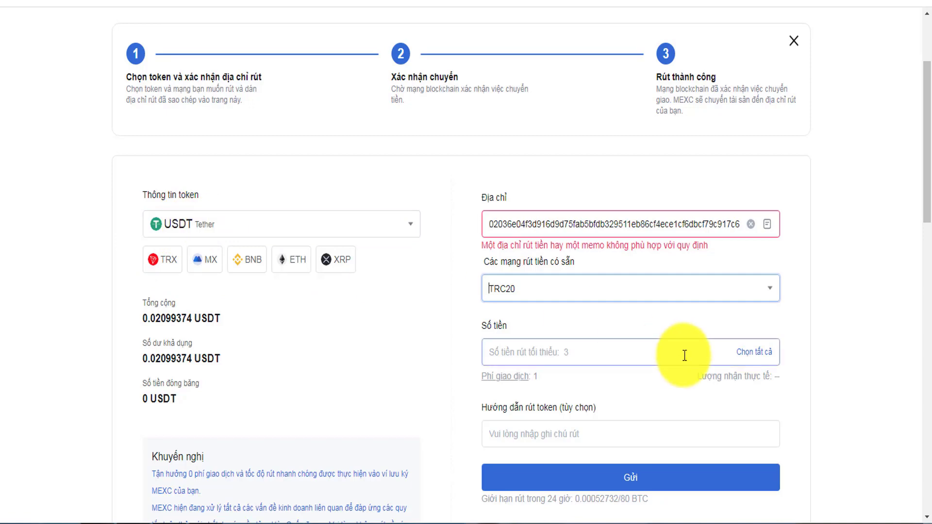
{"action": "scroll", "coordinate": [683, 354], "scroll_direction": "down", "scroll_amount": 5}
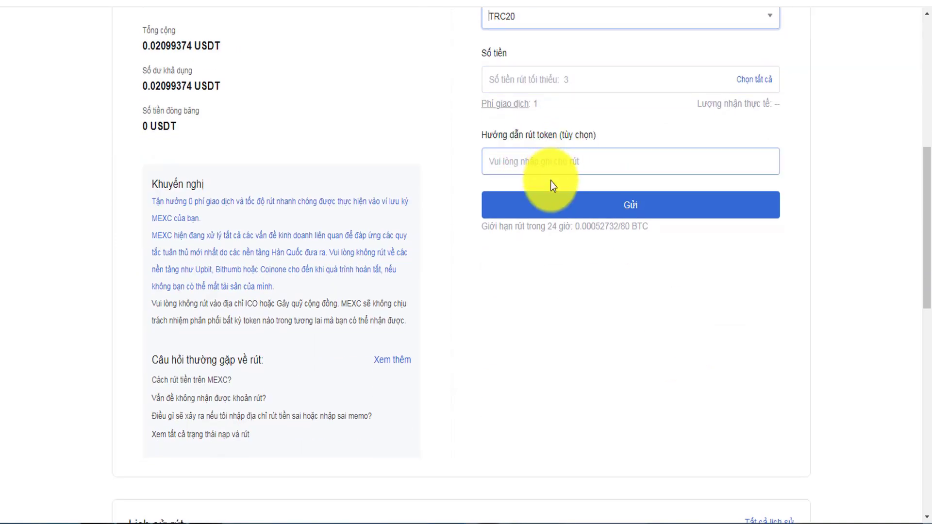
{"action": "scroll", "coordinate": [550, 184], "scroll_direction": "up", "scroll_amount": 1}
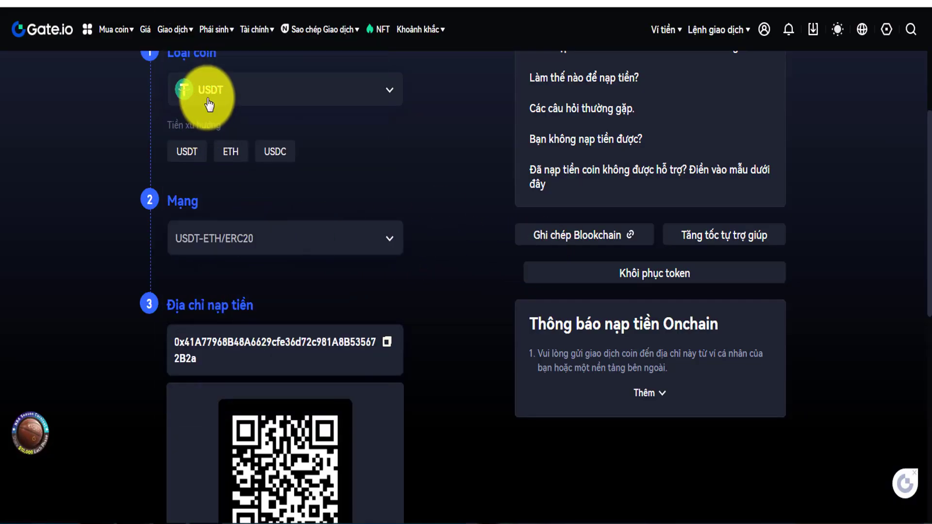
Copy the USDT-ETH/ERC20 deposit address from Gate.io and replace the withdrawal address on MEXC with it
{"action": "left_click", "coordinate": [387, 341]}
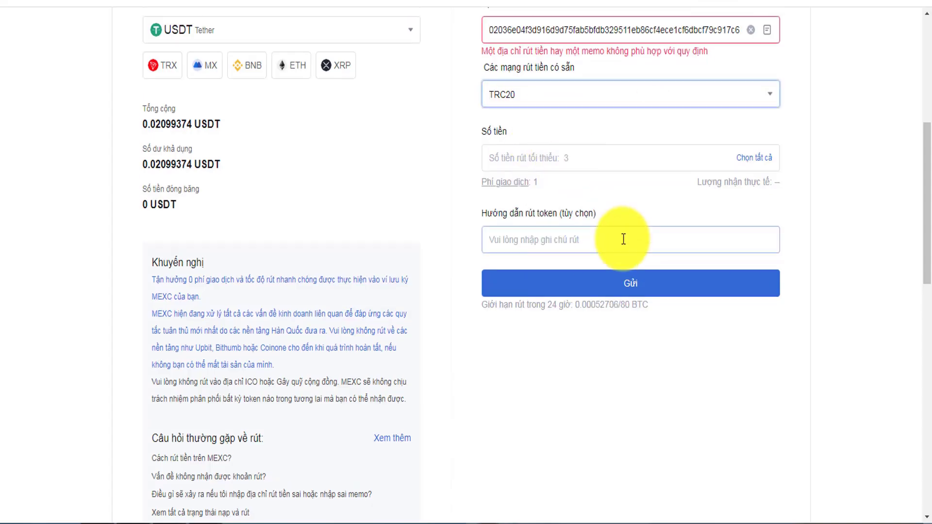
{"action": "scroll", "coordinate": [626, 243], "scroll_direction": "up", "scroll_amount": 7}
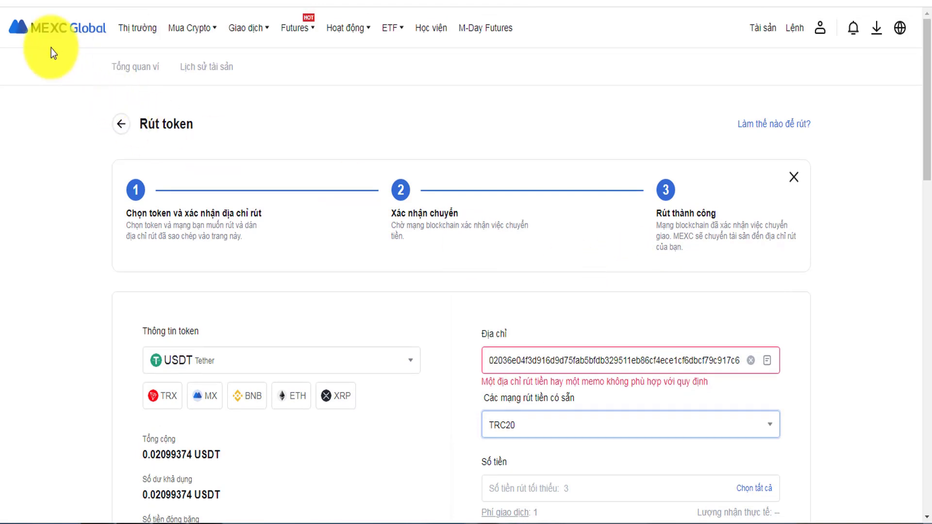
{"action": "double_click", "coordinate": [552, 357]}
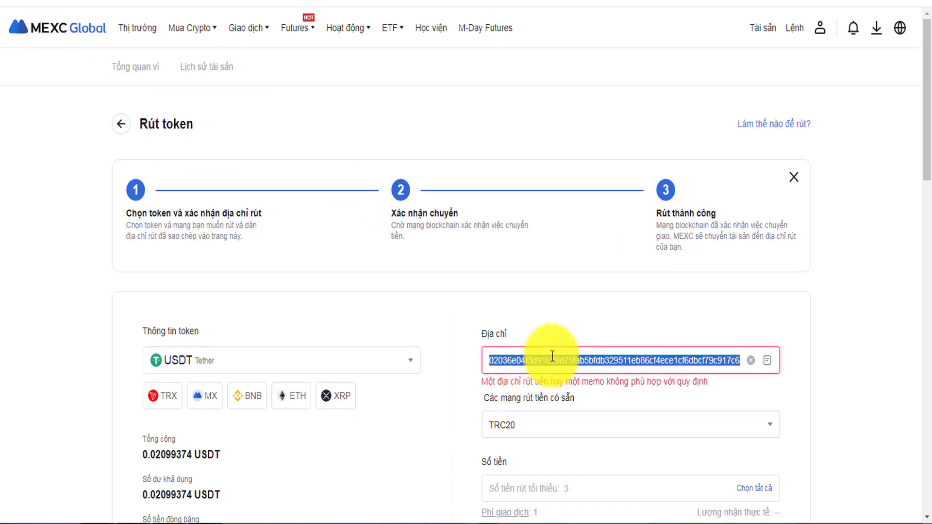
{"action": "key", "text": "ctrl+v"}
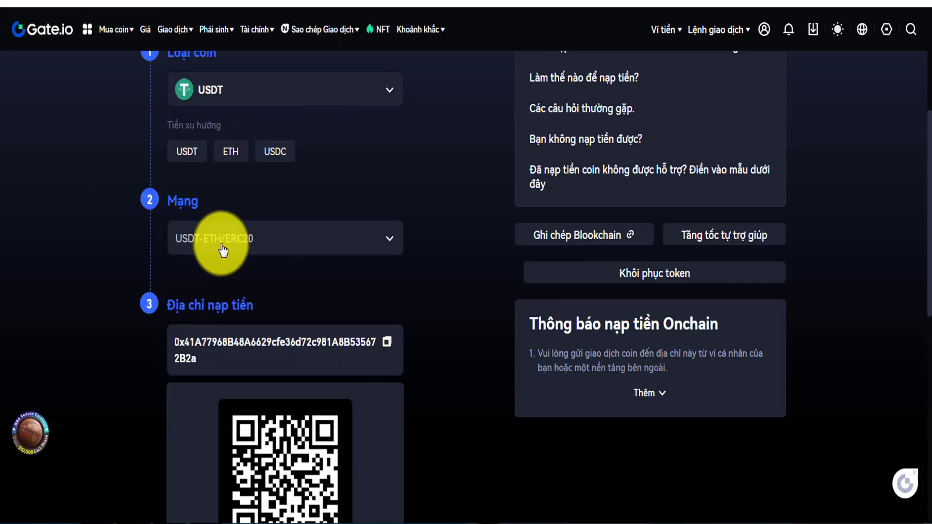
Set the Gate.io deposit network to USDT-Tron/TRC20, copy its deposit address and replace the withdrawal address on MEXC with it
{"action": "left_click", "coordinate": [265, 239]}
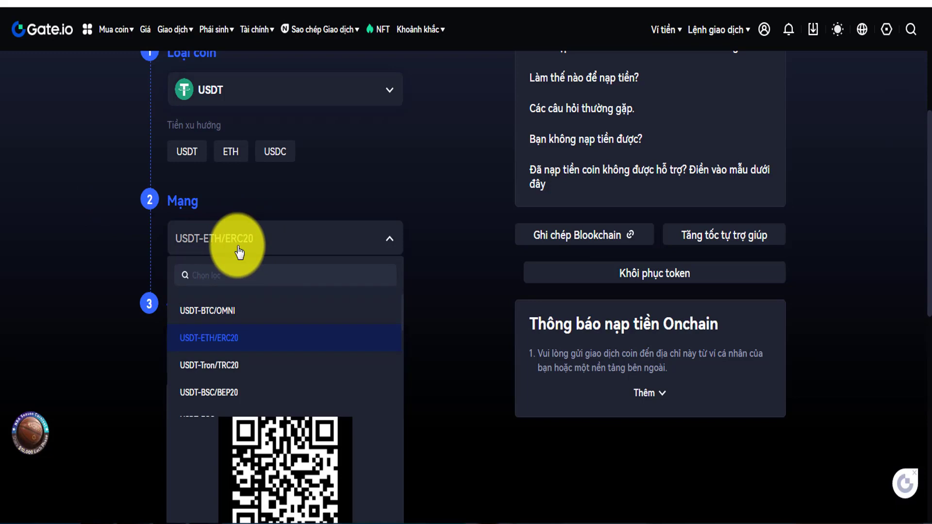
{"action": "left_click", "coordinate": [210, 366]}
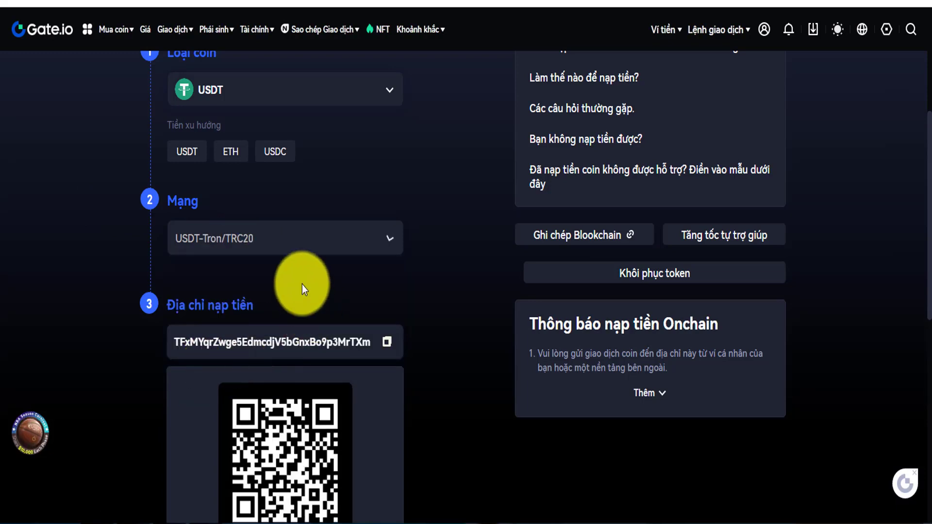
{"action": "left_click", "coordinate": [387, 343]}
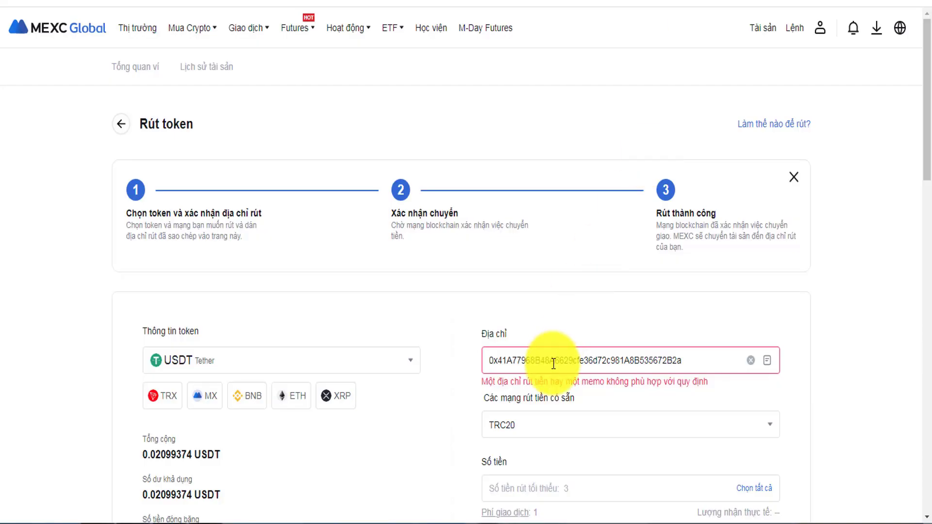
{"action": "double_click", "coordinate": [560, 359]}
{"action": "key", "text": "ctrl+v"}
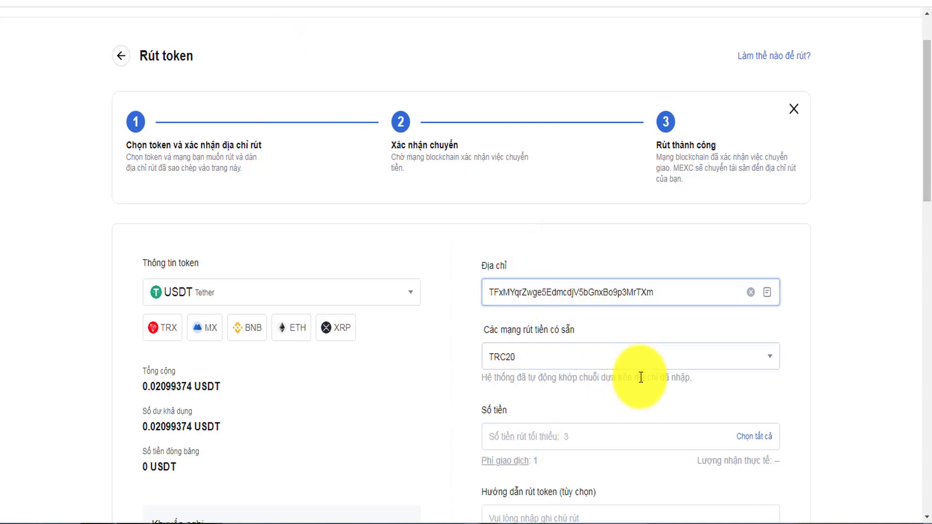
Review the USDT withdrawal form, including the address, network, amount, fee and note fields
{"action": "scroll", "coordinate": [640, 375], "scroll_direction": "down", "scroll_amount": 3}
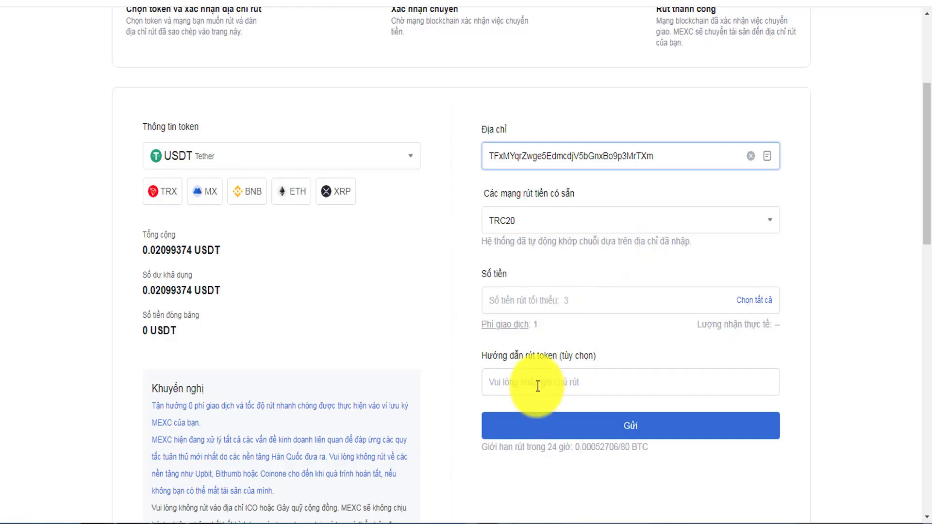
{"action": "scroll", "coordinate": [588, 287], "scroll_direction": "up", "scroll_amount": 5}
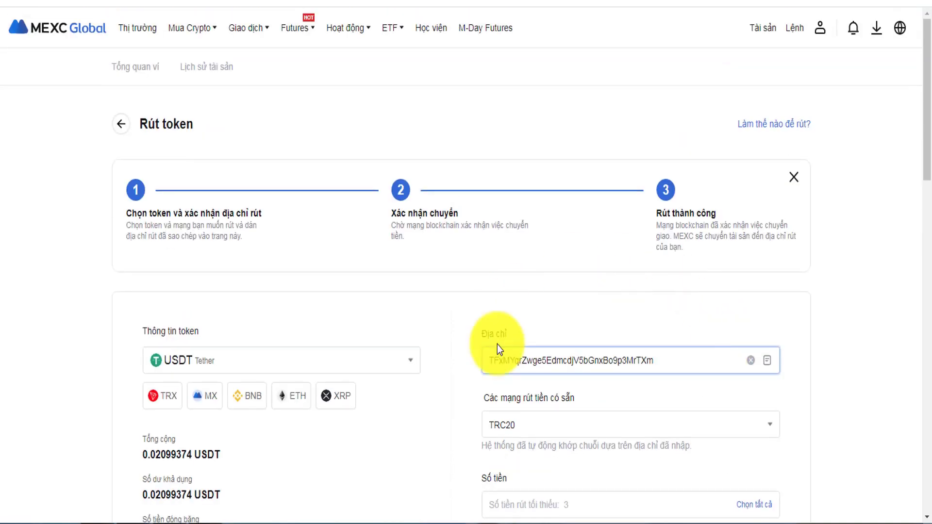
{"action": "scroll", "coordinate": [617, 332], "scroll_direction": "down", "scroll_amount": 10}
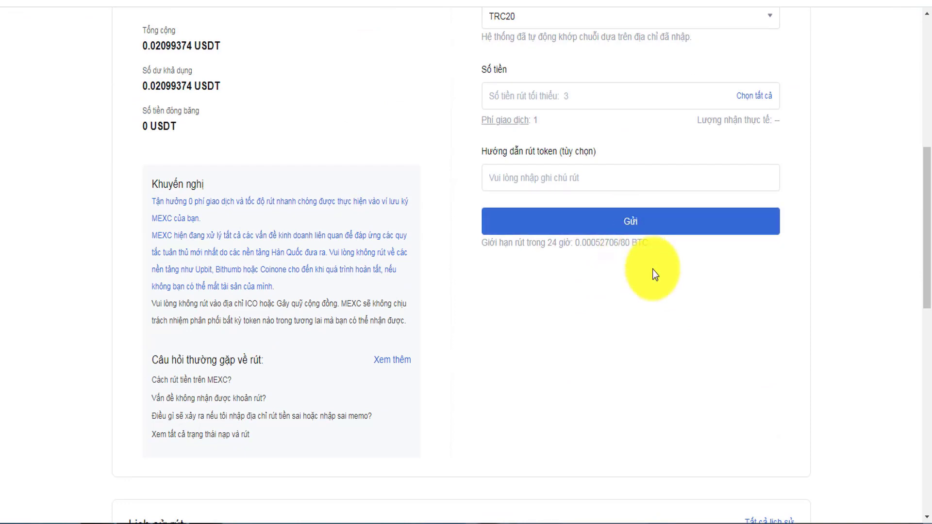
{"action": "scroll", "coordinate": [653, 269], "scroll_direction": "up", "scroll_amount": 10}
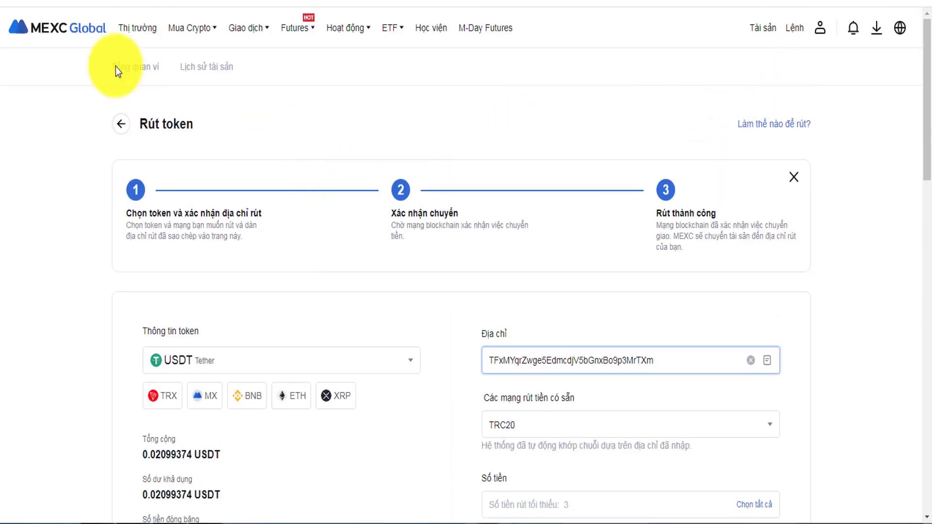
Switch to Gate.io and review the onchain deposit page for USDT on USDT-Tron/TRC20, including the list of available coins
{"action": "left_click", "coordinate": [121, 3]}
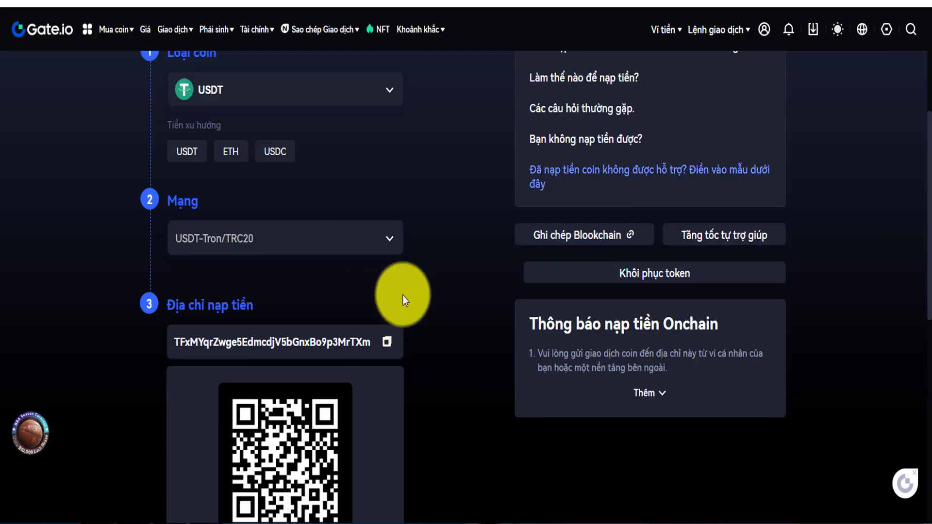
{"action": "scroll", "coordinate": [402, 300], "scroll_direction": "up", "scroll_amount": 3}
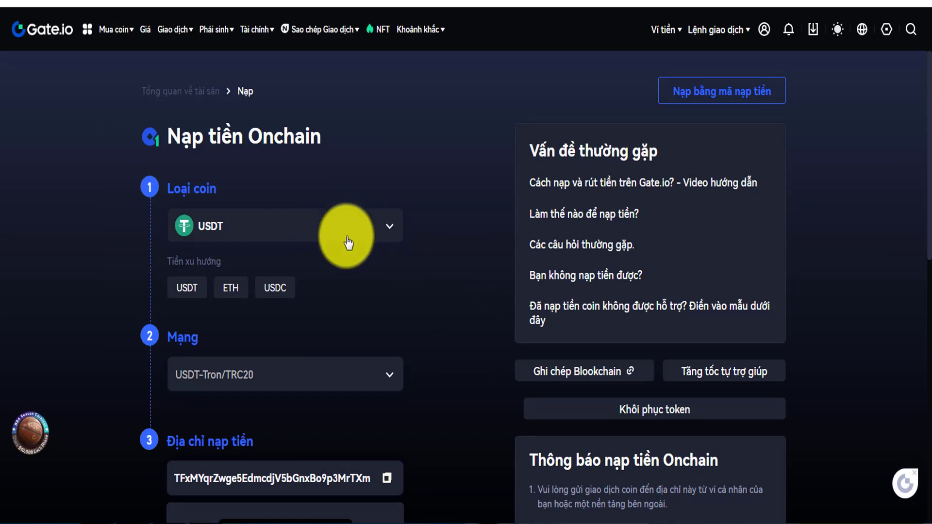
{"action": "scroll", "coordinate": [435, 299], "scroll_direction": "down", "scroll_amount": 4}
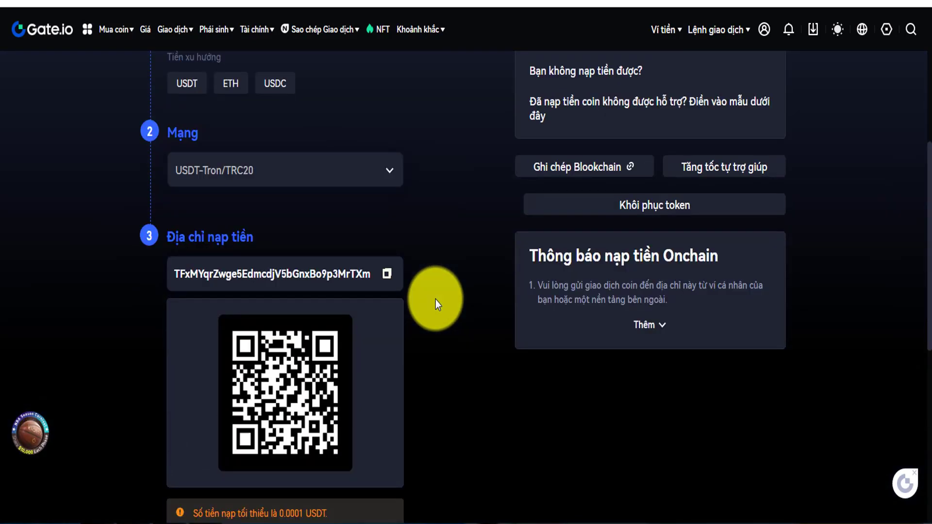
{"action": "scroll", "coordinate": [435, 299], "scroll_direction": "up", "scroll_amount": 3}
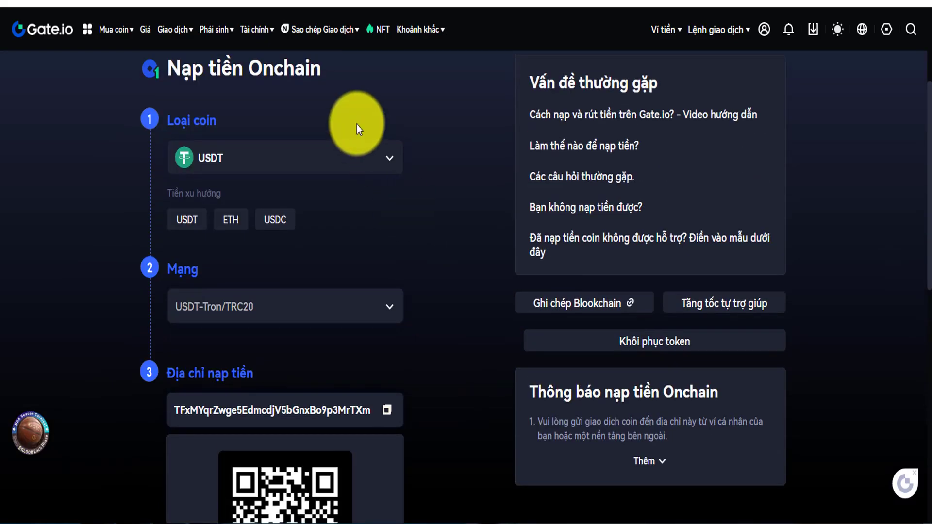
{"action": "left_click", "coordinate": [390, 165]}
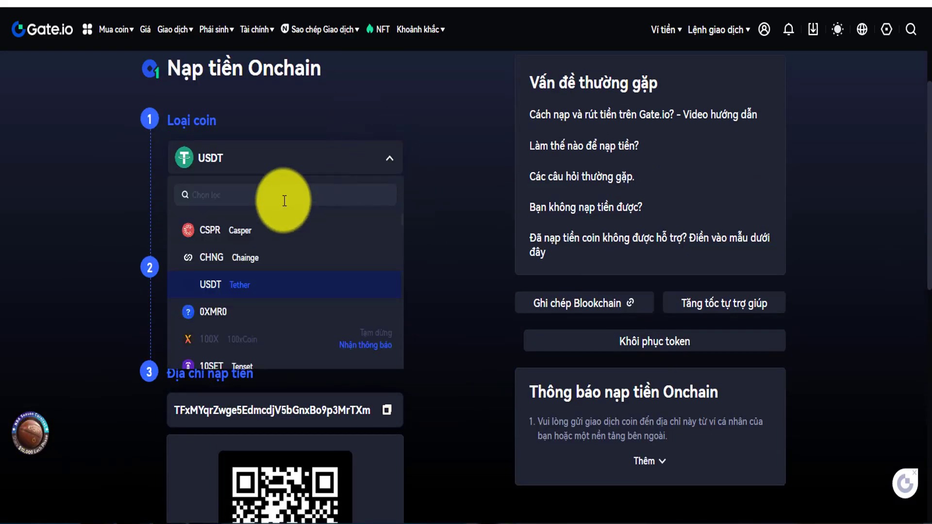
{"action": "left_click", "coordinate": [427, 249]}
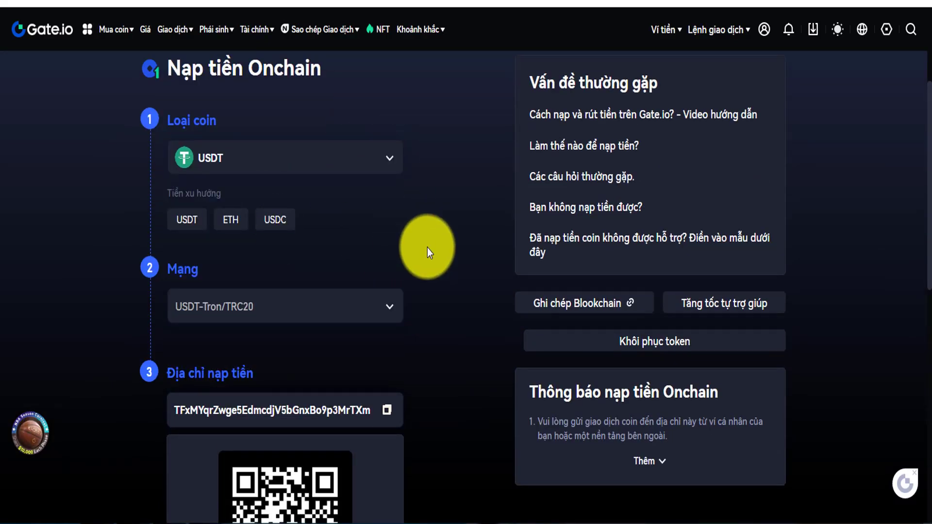
Load the Gate.io deposit page for CSPR on the CSPR-CSPR network and copy its deposit address
{"action": "key", "text": "F5"}
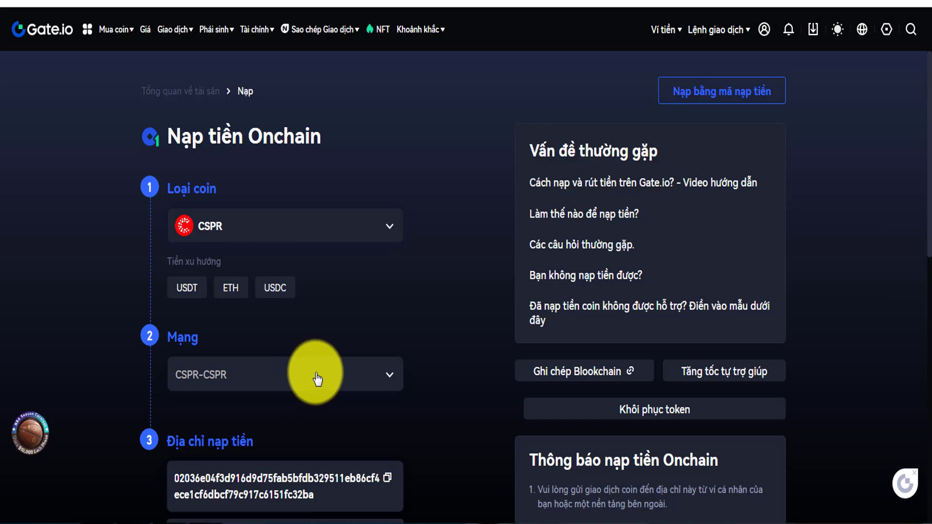
{"action": "scroll", "coordinate": [340, 390], "scroll_direction": "down", "scroll_amount": 2}
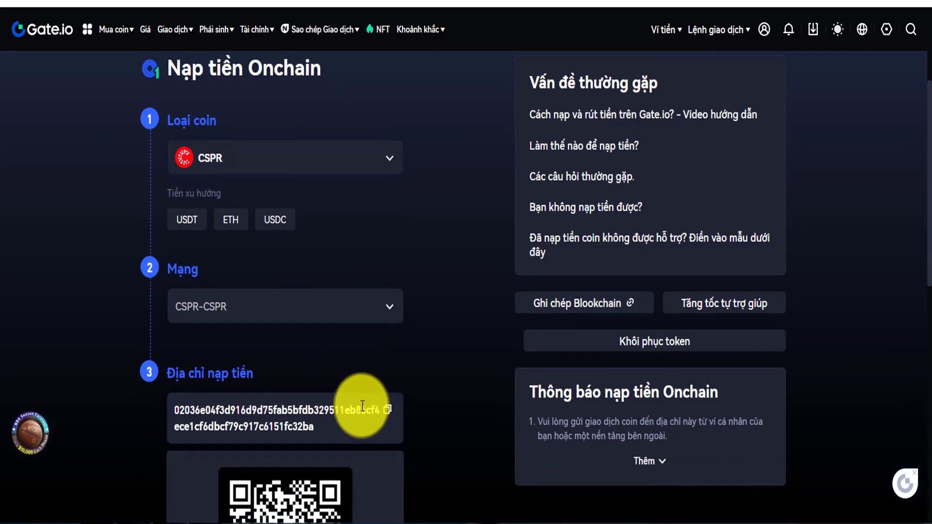
{"action": "left_click", "coordinate": [388, 411]}
{"action": "scroll", "coordinate": [422, 367], "scroll_direction": "down", "scroll_amount": 4}
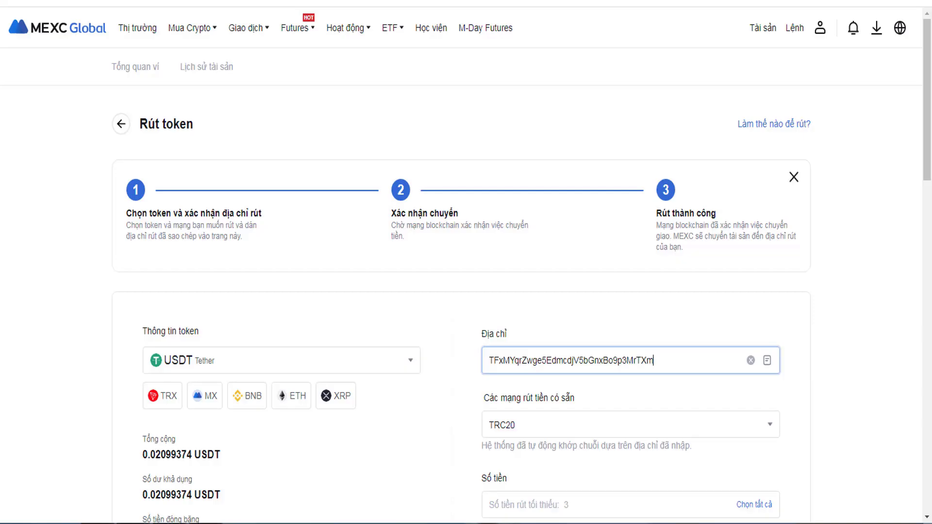
Switch to MEXC, check the token choices on the withdrawal form, and return to the wallet overview
{"action": "scroll", "coordinate": [650, 301], "scroll_direction": "down", "scroll_amount": 5}
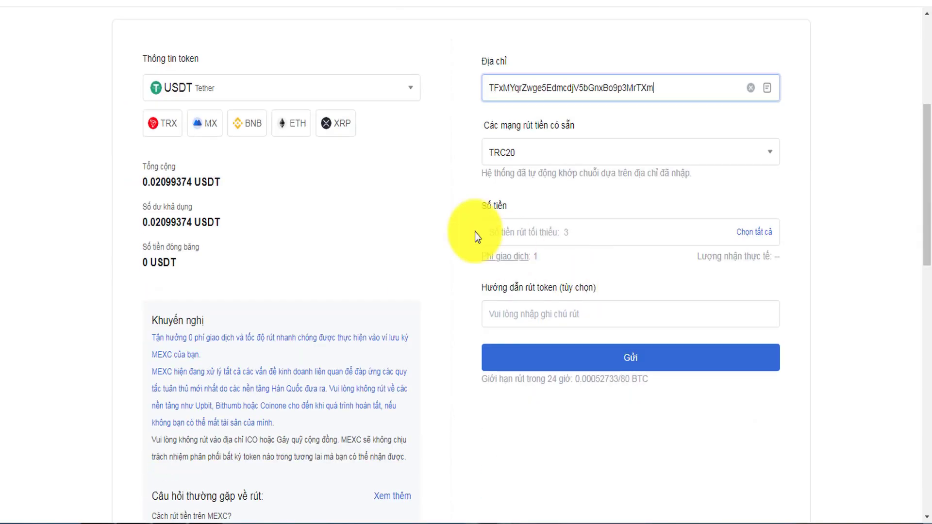
{"action": "left_click", "coordinate": [401, 91]}
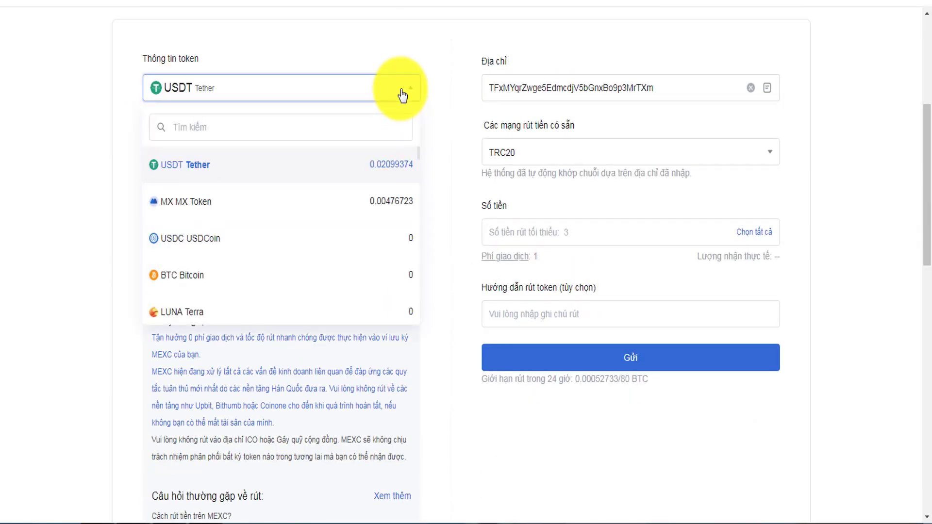
{"action": "left_click", "coordinate": [7, 1]}
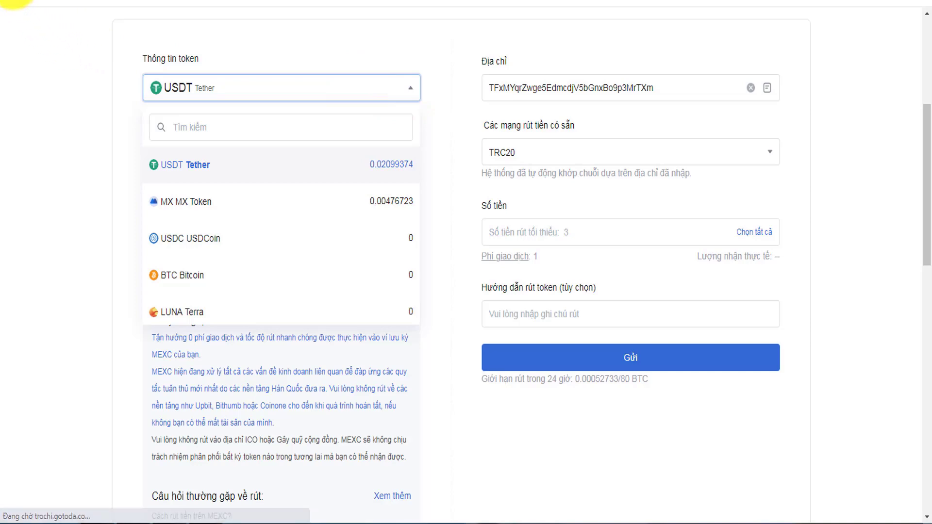
{"action": "scroll", "coordinate": [301, 288], "scroll_direction": "down", "scroll_amount": 3}
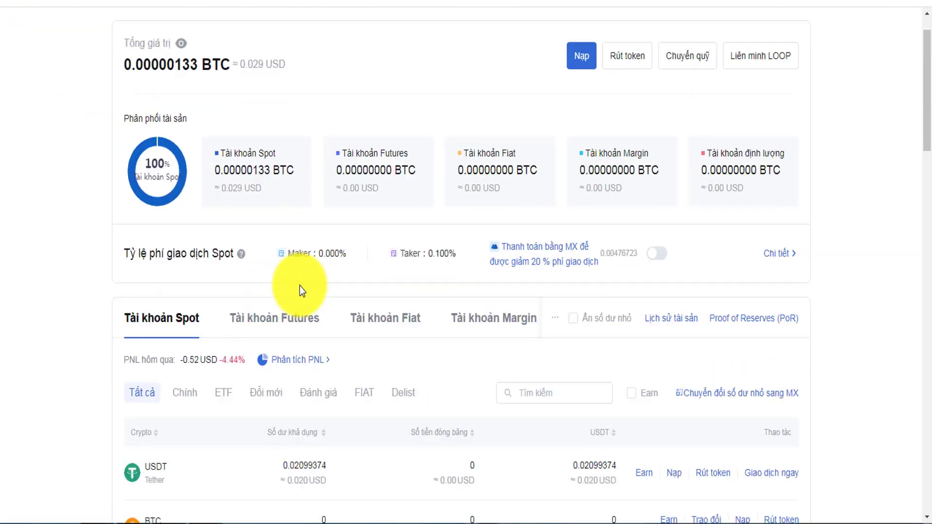
{"action": "scroll", "coordinate": [299, 286], "scroll_direction": "up", "scroll_amount": 3}
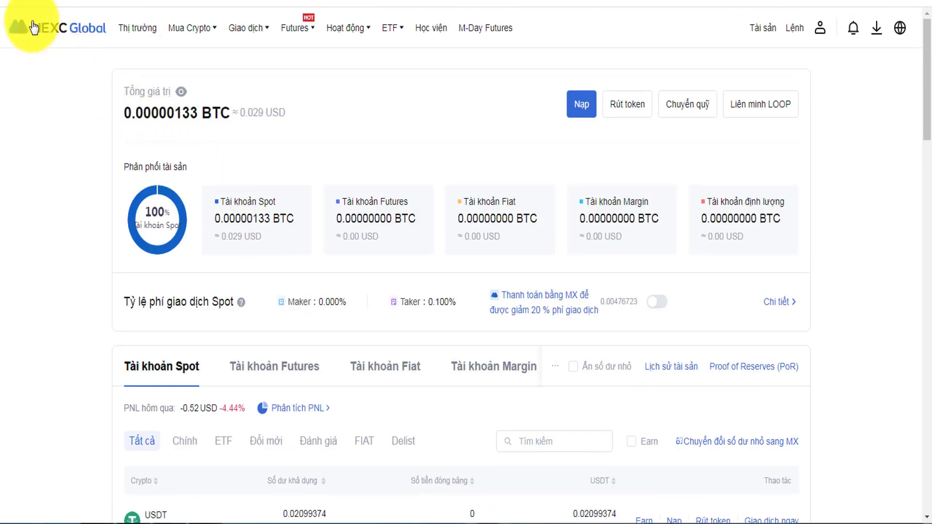
Open the token withdrawal records in the MEXC asset history and expand the CSPR withdrawal's details
{"action": "left_click", "coordinate": [282, 235]}
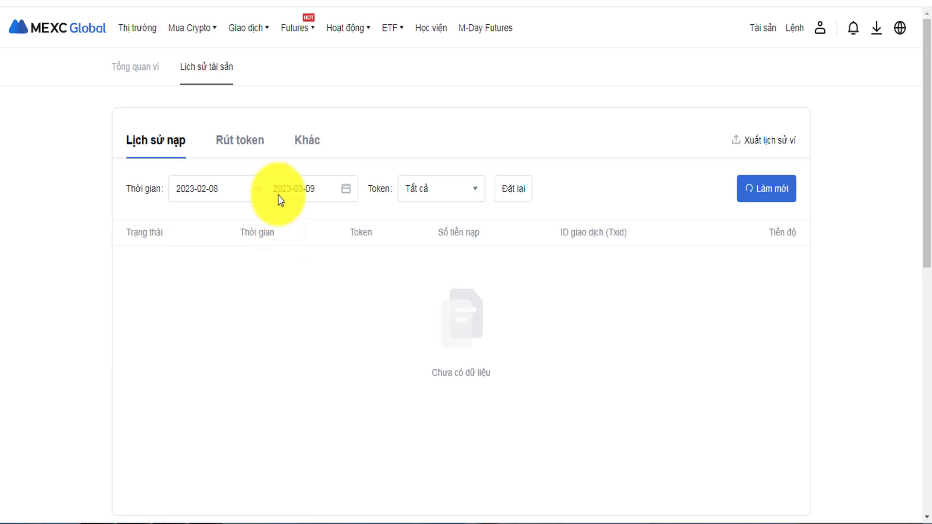
{"action": "left_click", "coordinate": [236, 141]}
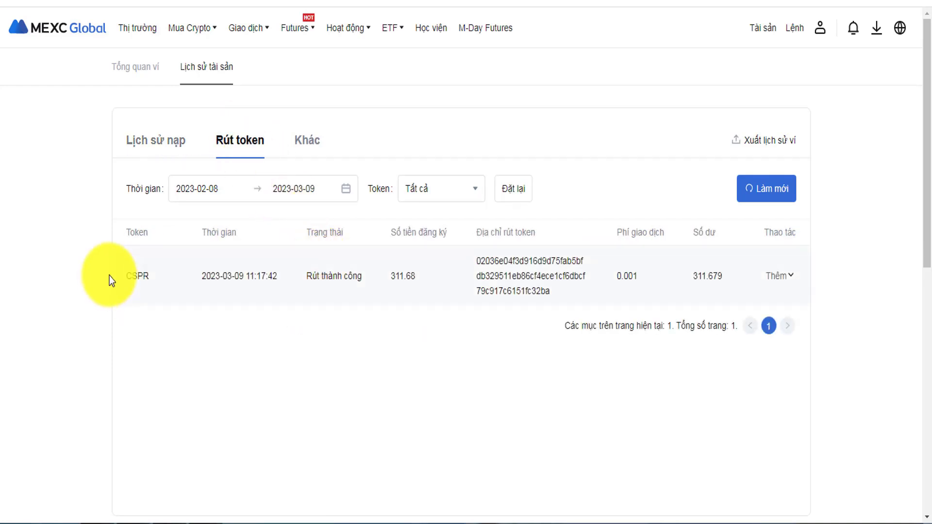
{"action": "left_click", "coordinate": [130, 276]}
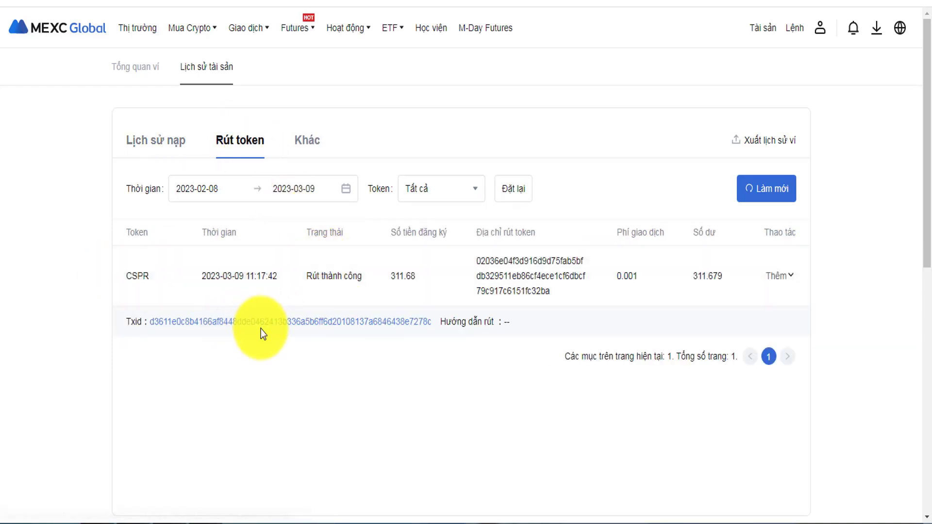
Copy the token name CSPR from the withdrawal record and search the spot account assets for it
{"action": "triple_click", "coordinate": [144, 275]}
{"action": "key", "text": "ctrl+c"}
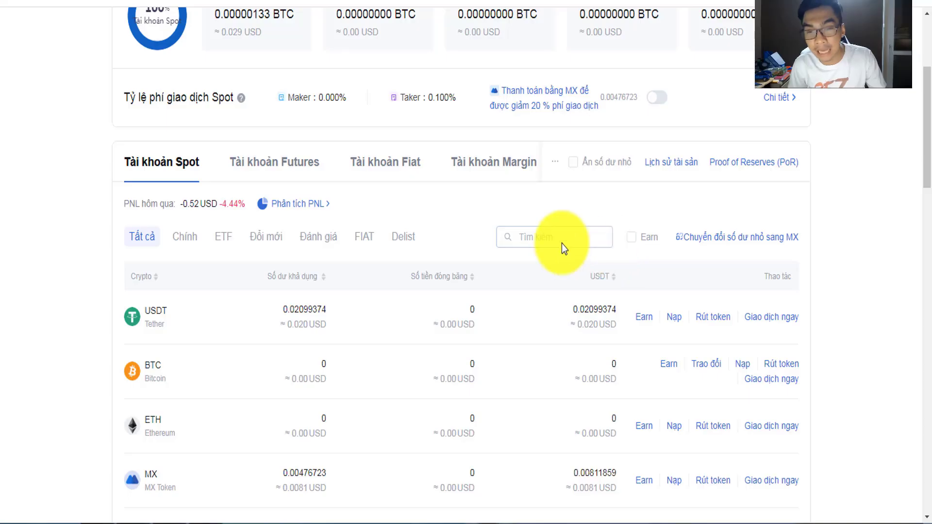
{"action": "left_click", "coordinate": [544, 236]}
{"action": "type", "text": "CSPR"}
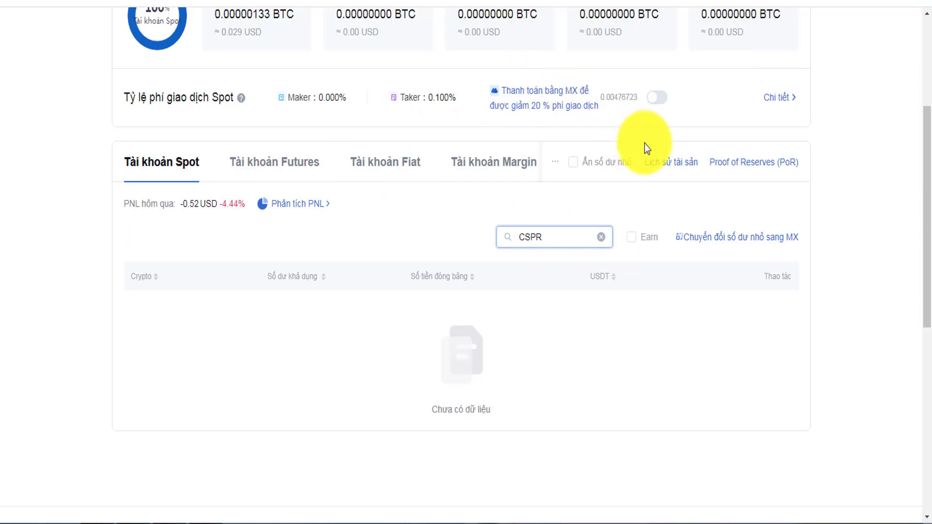
{"action": "scroll", "coordinate": [645, 145], "scroll_direction": "up", "scroll_amount": 2}
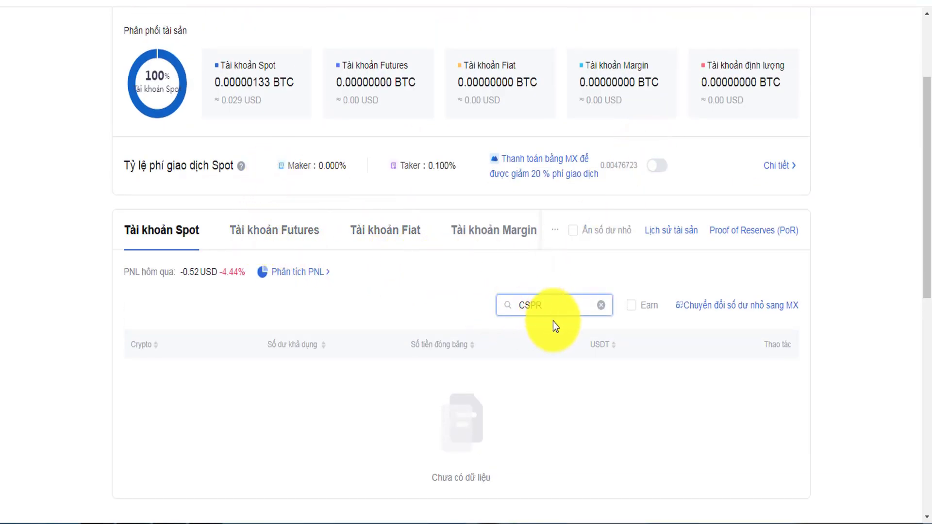
{"action": "scroll", "coordinate": [556, 323], "scroll_direction": "down", "scroll_amount": 2}
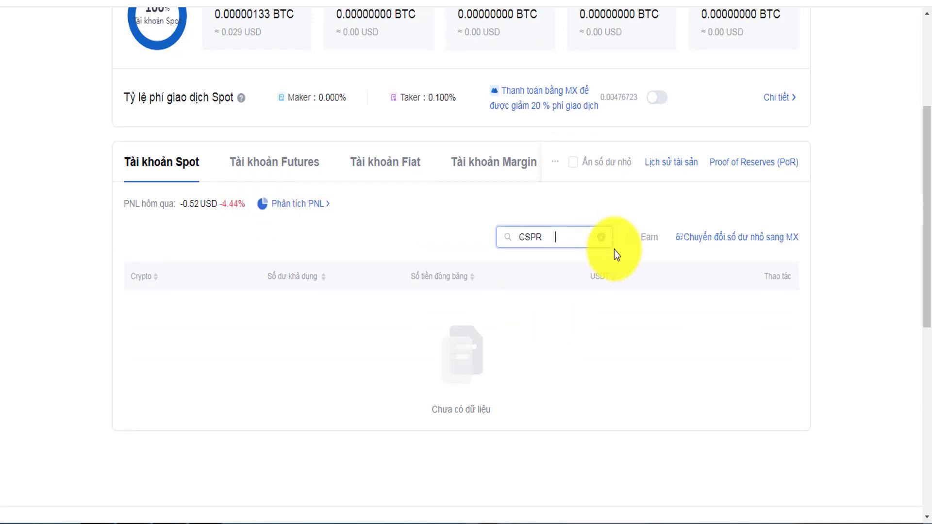
{"action": "left_click", "coordinate": [632, 239]}
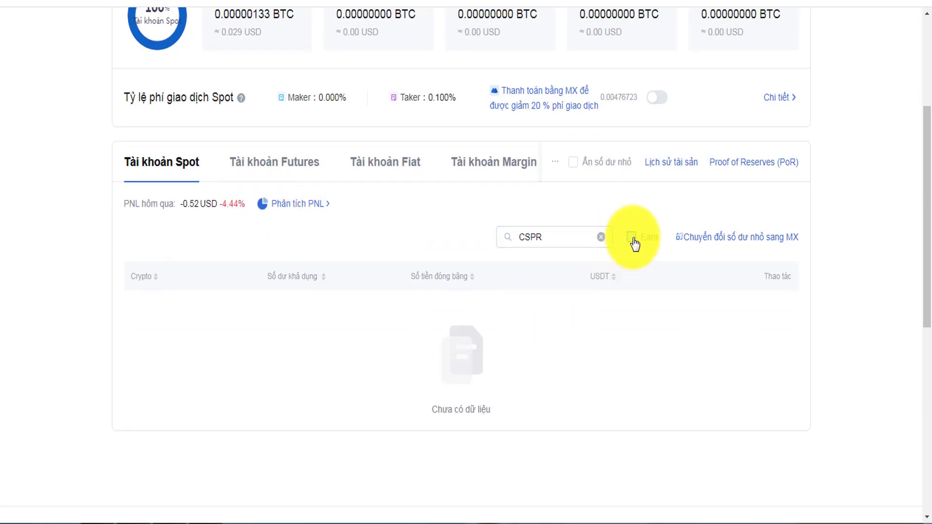
Reopen the wallet overview and repeat the spot account search for CSPR
{"action": "scroll", "coordinate": [770, 209], "scroll_direction": "up", "scroll_amount": 5}
{"action": "mouse_move", "coordinate": [769, 32]}
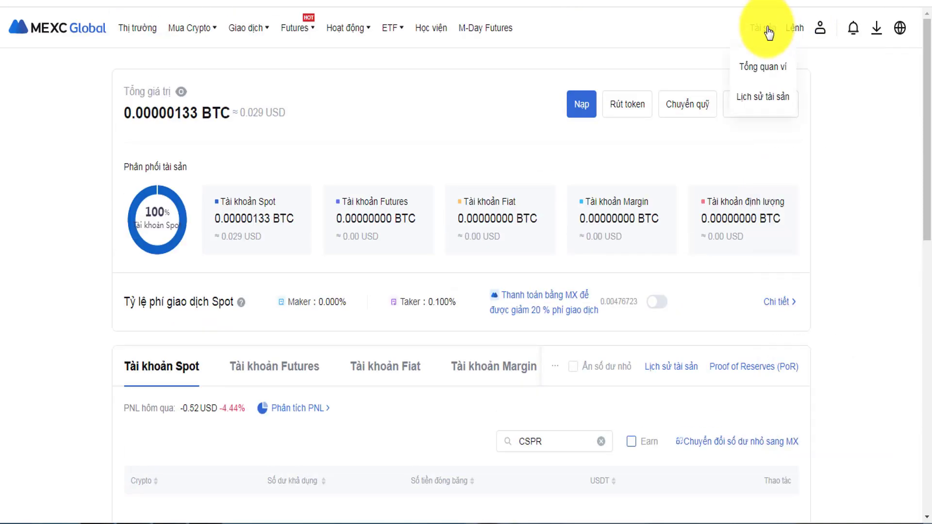
{"action": "left_click", "coordinate": [760, 68]}
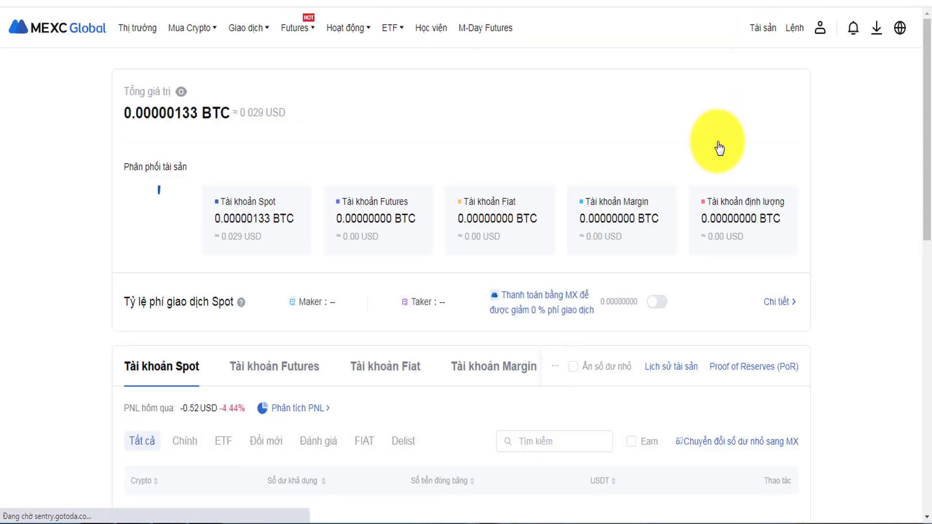
{"action": "scroll", "coordinate": [719, 148], "scroll_direction": "down", "scroll_amount": 3}
{"action": "scroll", "coordinate": [719, 145], "scroll_direction": "down", "scroll_amount": 3}
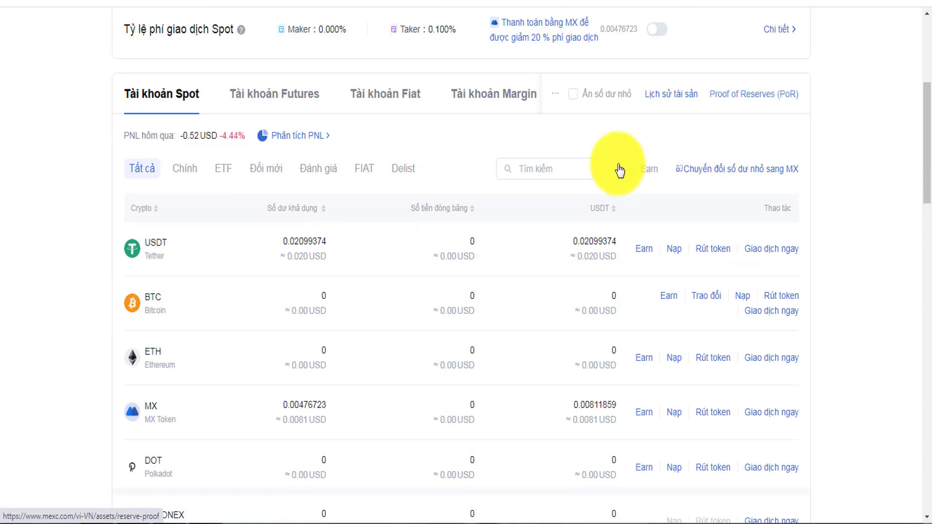
{"action": "left_click", "coordinate": [585, 165]}
{"action": "type", "text": "CSPR"}
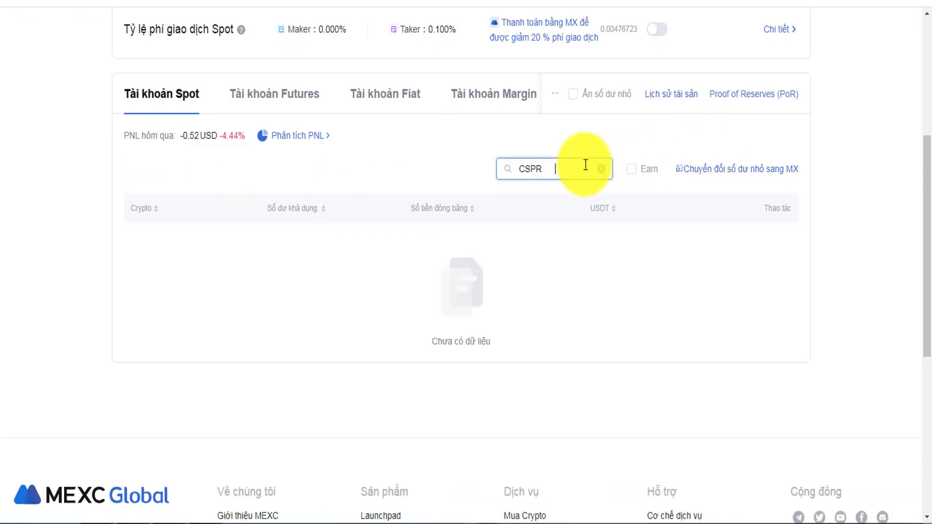
Open the token withdrawal form from the wallet overview and select CSPR (CASPER) as the token to withdraw
{"action": "scroll", "coordinate": [589, 337], "scroll_direction": "up", "scroll_amount": 5}
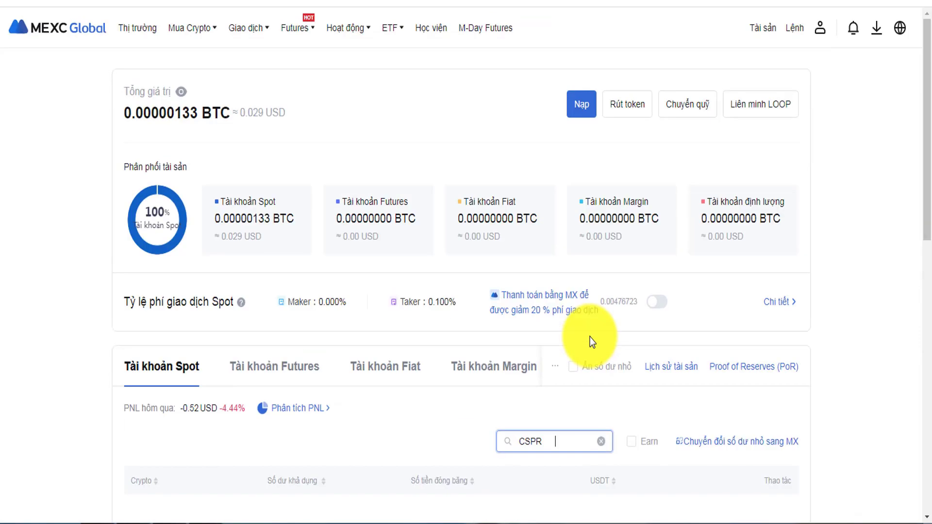
{"action": "left_click", "coordinate": [627, 111]}
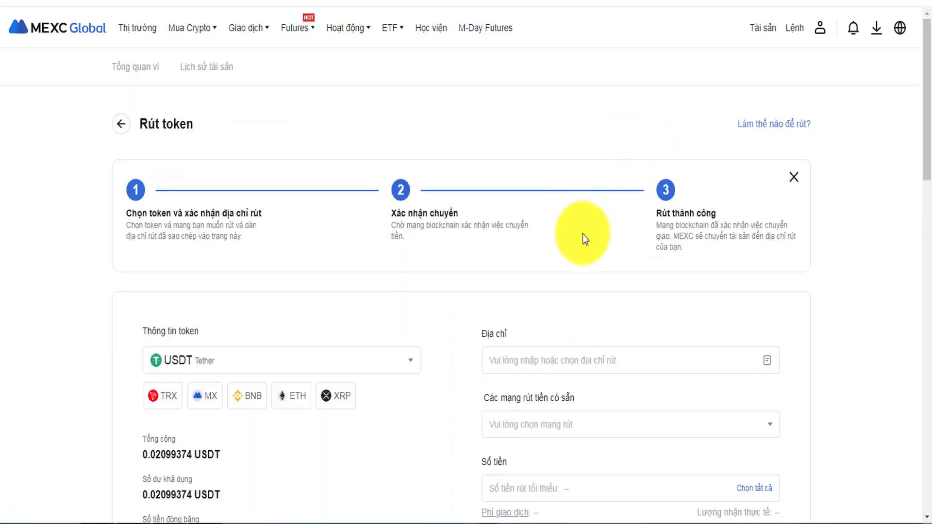
{"action": "scroll", "coordinate": [582, 234], "scroll_direction": "down", "scroll_amount": 1}
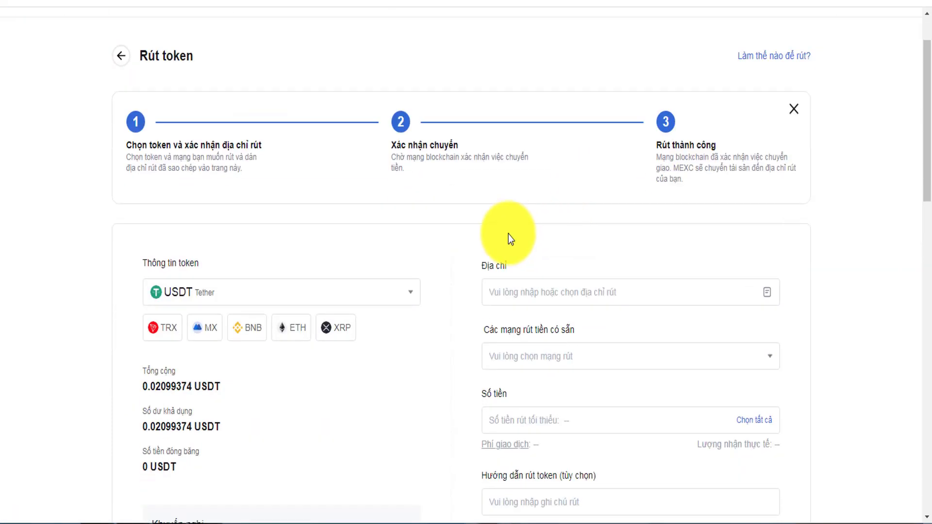
{"action": "left_click", "coordinate": [344, 298]}
{"action": "left_click", "coordinate": [289, 329]}
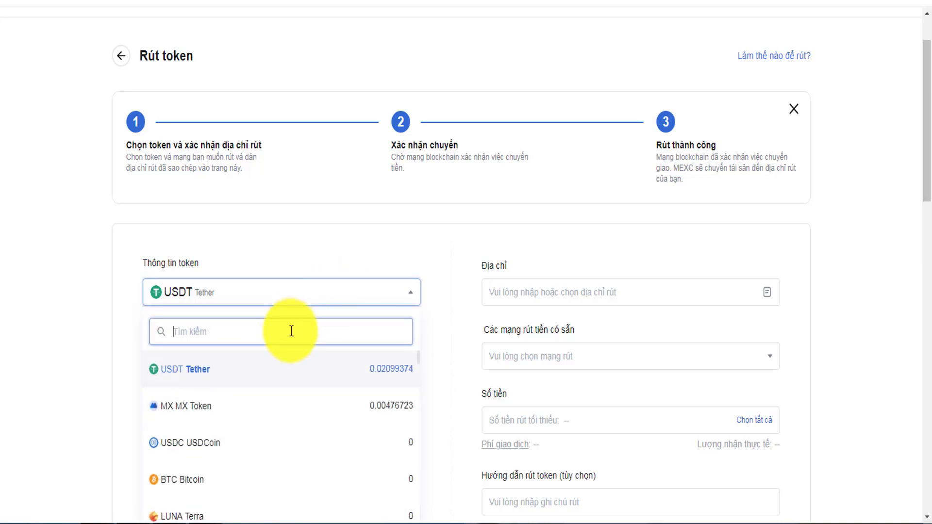
{"action": "type", "text": "CSPR"}
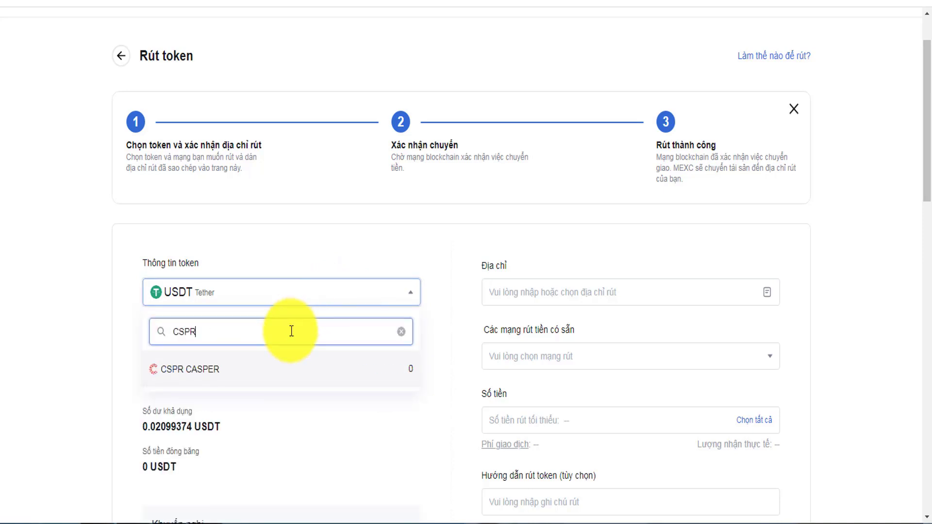
{"action": "left_click", "coordinate": [203, 367]}
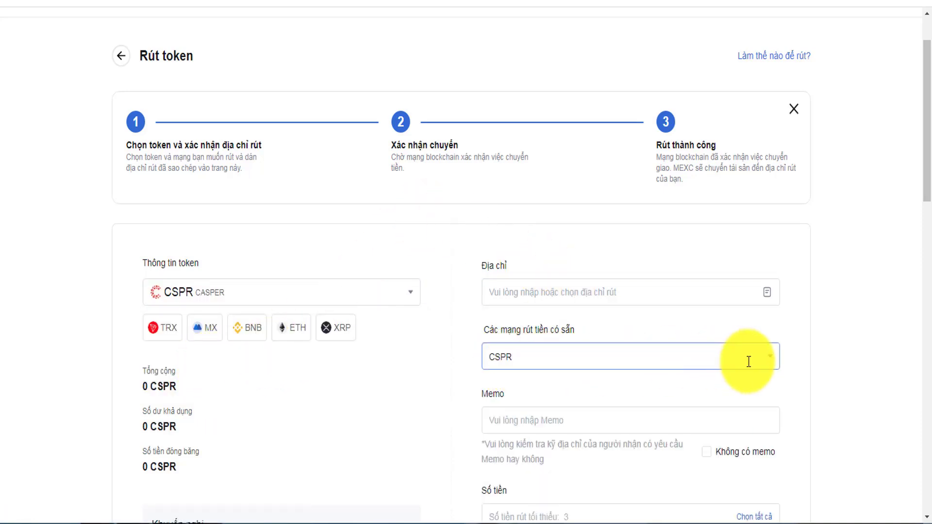
Choose the CSPR withdrawal network and fill the withdrawal address with the CSPR deposit address copied from Gate.io
{"action": "left_click", "coordinate": [772, 359]}
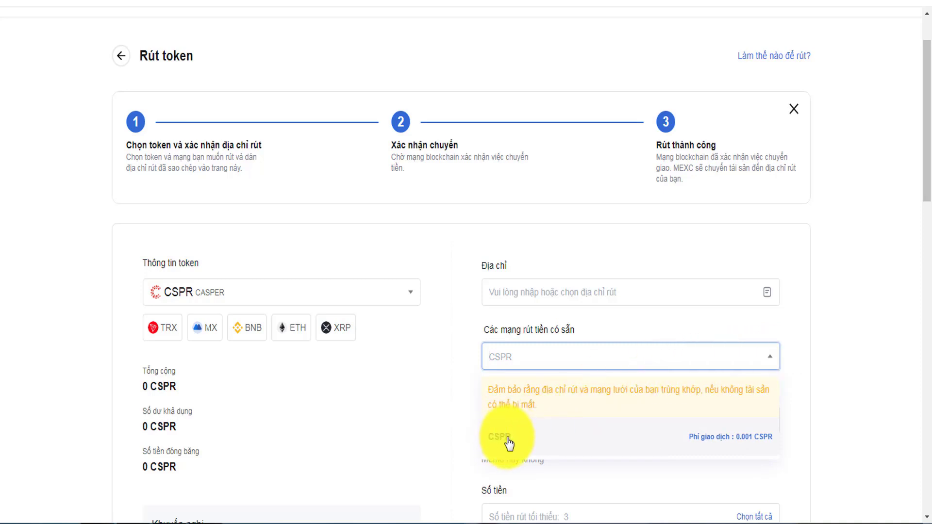
{"action": "left_click", "coordinate": [541, 391]}
{"action": "left_click", "coordinate": [541, 288]}
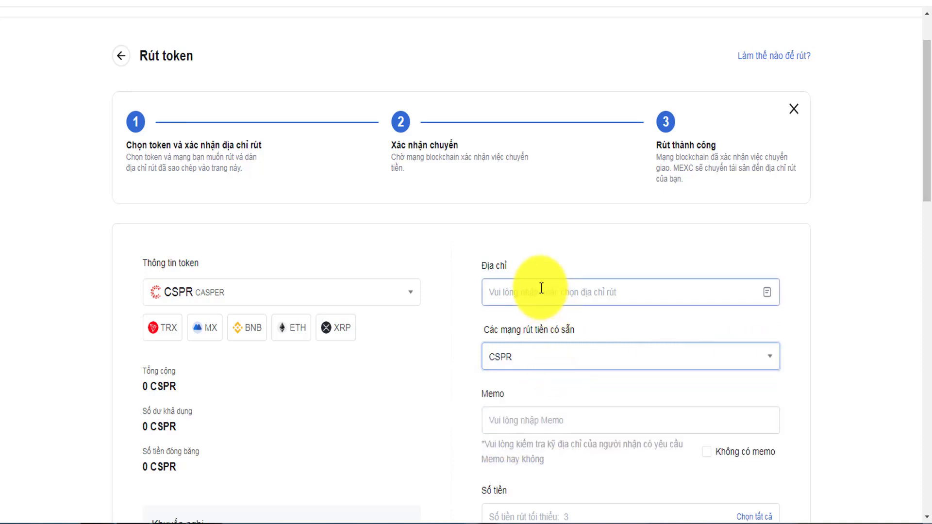
{"action": "key", "text": "ctrl+v"}
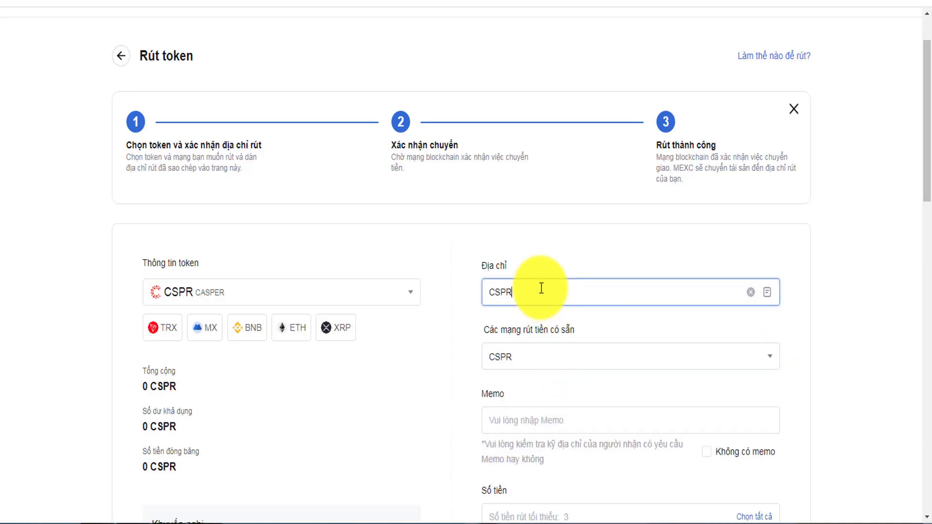
{"action": "double_click", "coordinate": [507, 291]}
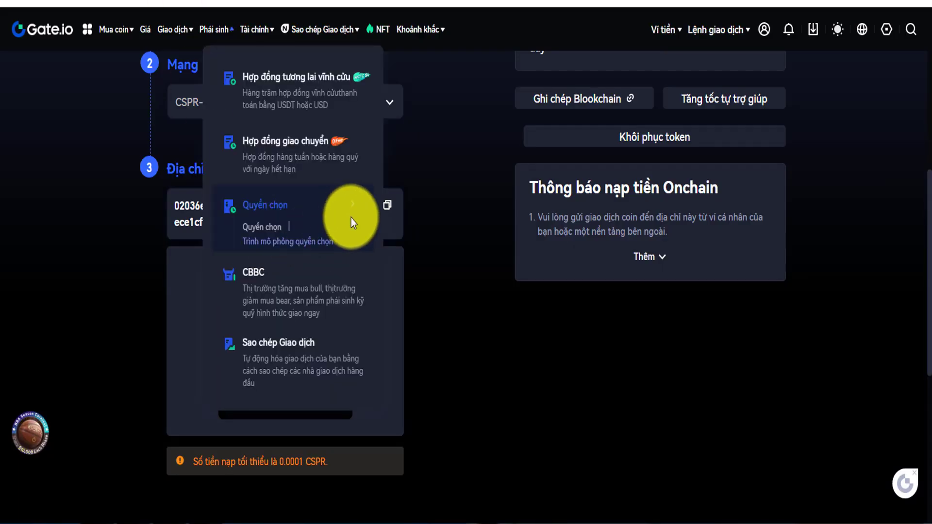
{"action": "left_click", "coordinate": [388, 206]}
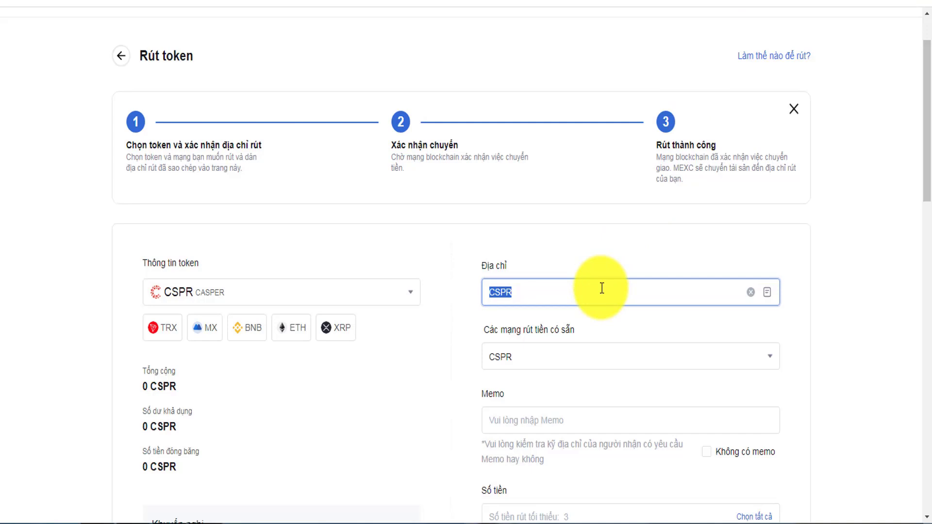
{"action": "key", "text": "ctrl+v"}
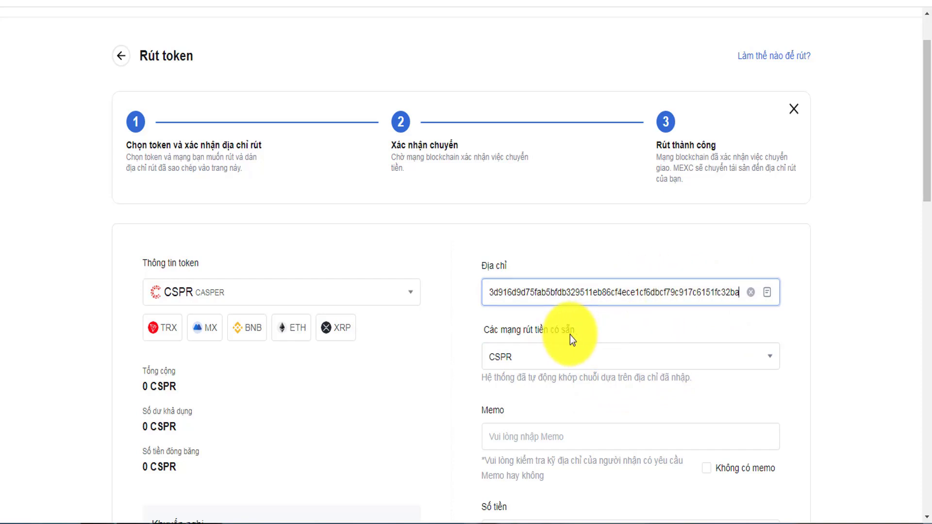
Mark the CSPR withdrawal as having no memo
{"action": "scroll", "coordinate": [639, 407], "scroll_direction": "down", "scroll_amount": 1}
{"action": "scroll", "coordinate": [636, 403], "scroll_direction": "down", "scroll_amount": 3}
{"action": "left_click", "coordinate": [521, 301]}
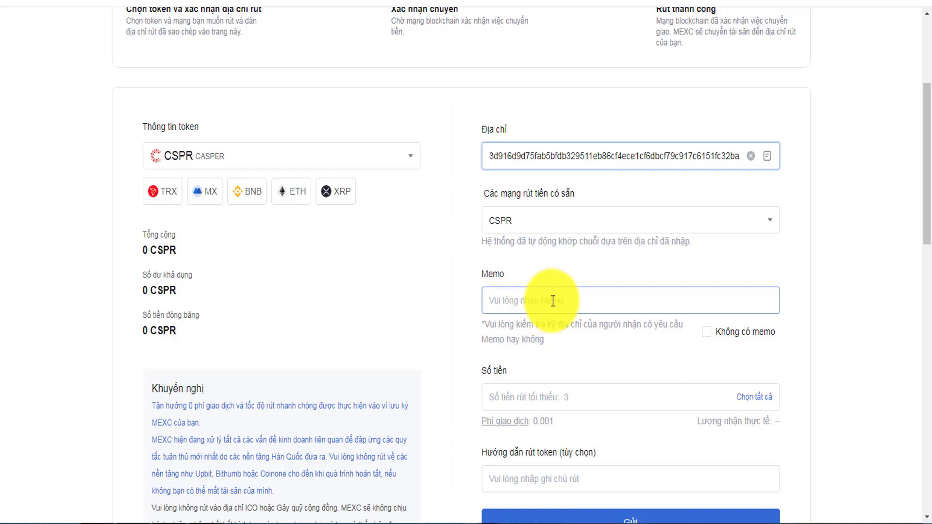
{"action": "left_click", "coordinate": [706, 332]}
{"action": "scroll", "coordinate": [650, 359], "scroll_direction": "down", "scroll_amount": 4}
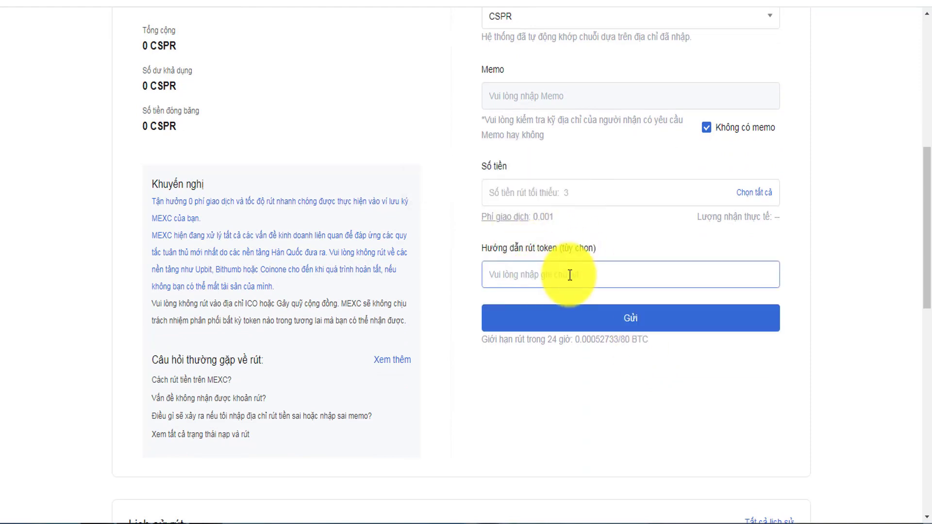
Enter 0 as the CSPR withdrawal amount
{"action": "scroll", "coordinate": [588, 283], "scroll_direction": "up", "scroll_amount": 2}
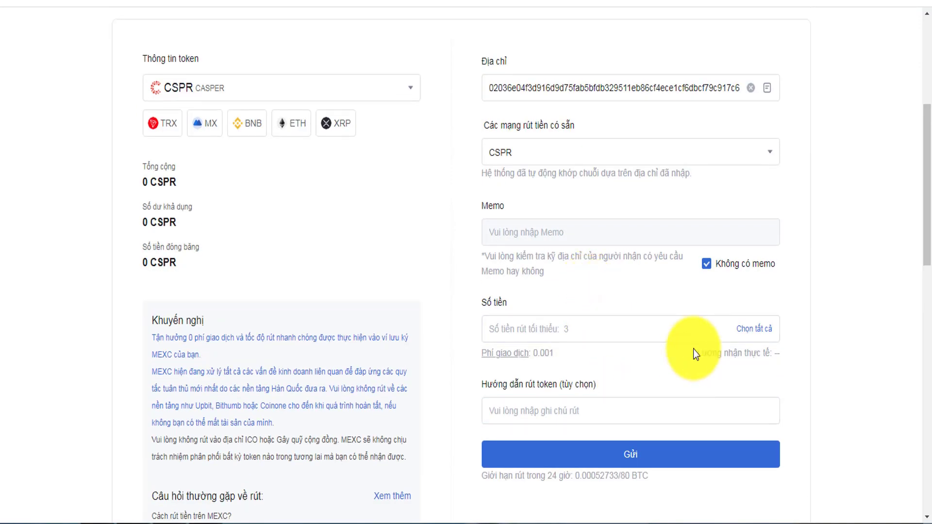
{"action": "left_click", "coordinate": [568, 324]}
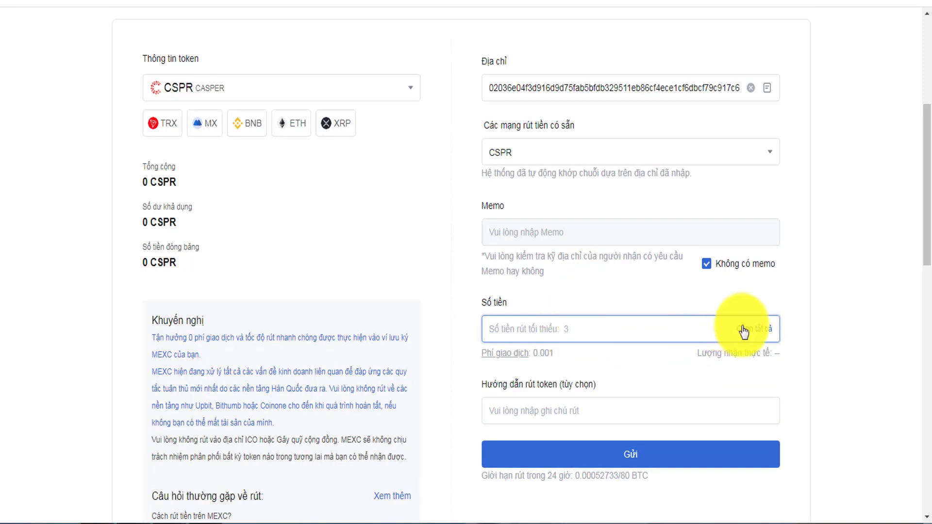
{"action": "type", "text": "0"}
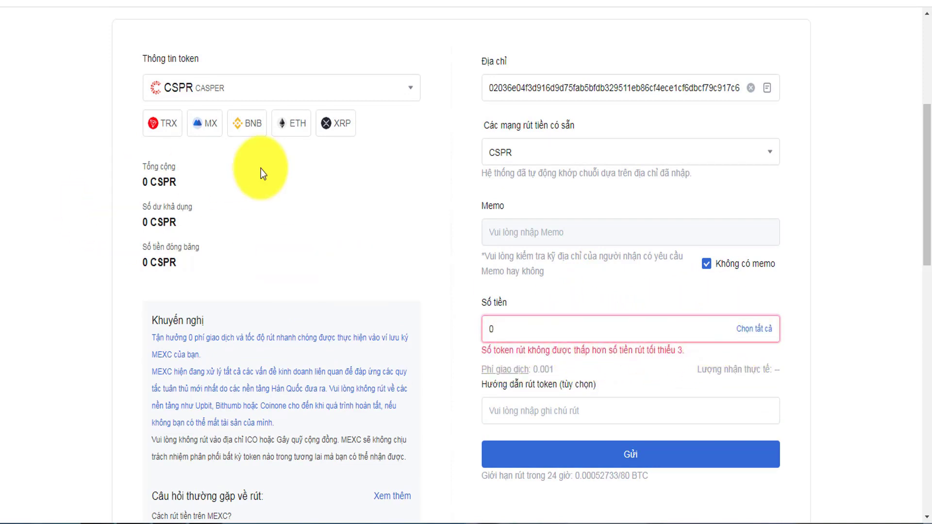
Examine the CSPR entry in the MEXC withdrawal history and compare its address with the Gate.io deposit address
{"action": "scroll", "coordinate": [838, 437], "scroll_direction": "down", "scroll_amount": 10}
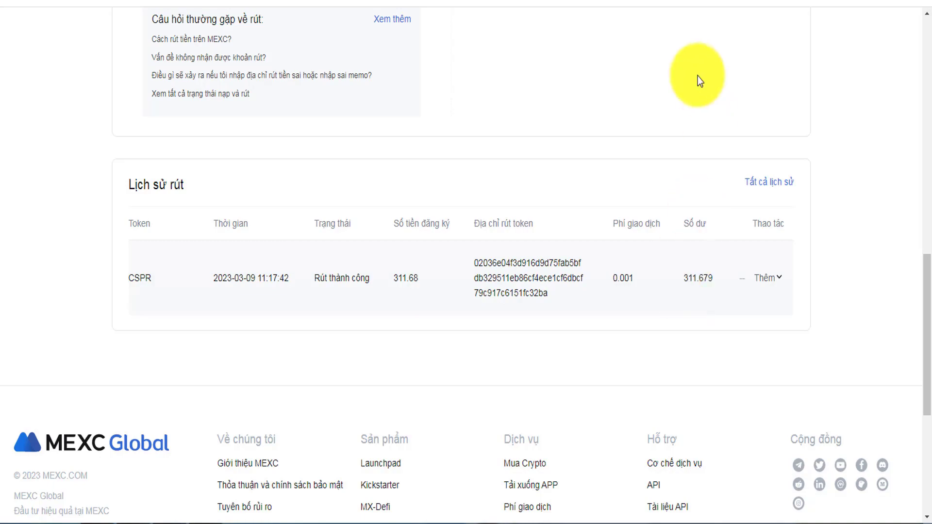
{"action": "left_click", "coordinate": [95, 2]}
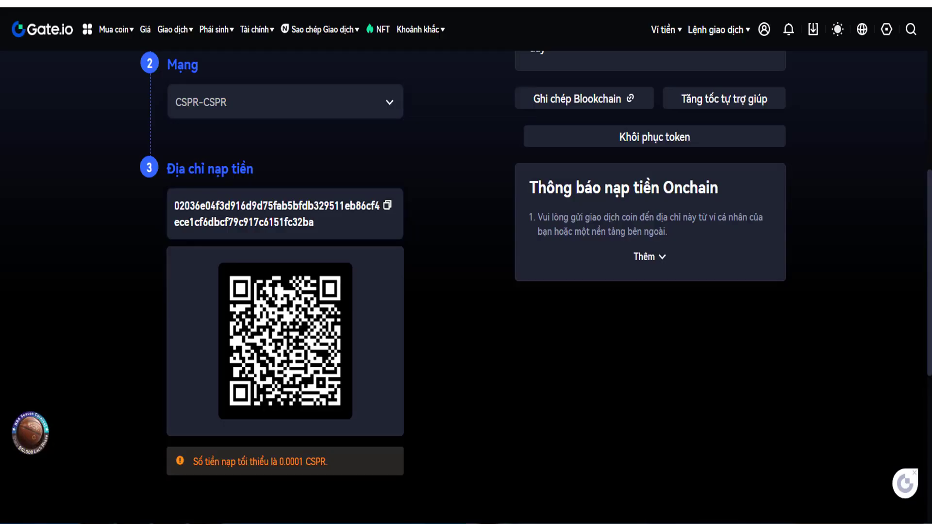
{"action": "left_click", "coordinate": [223, 2]}
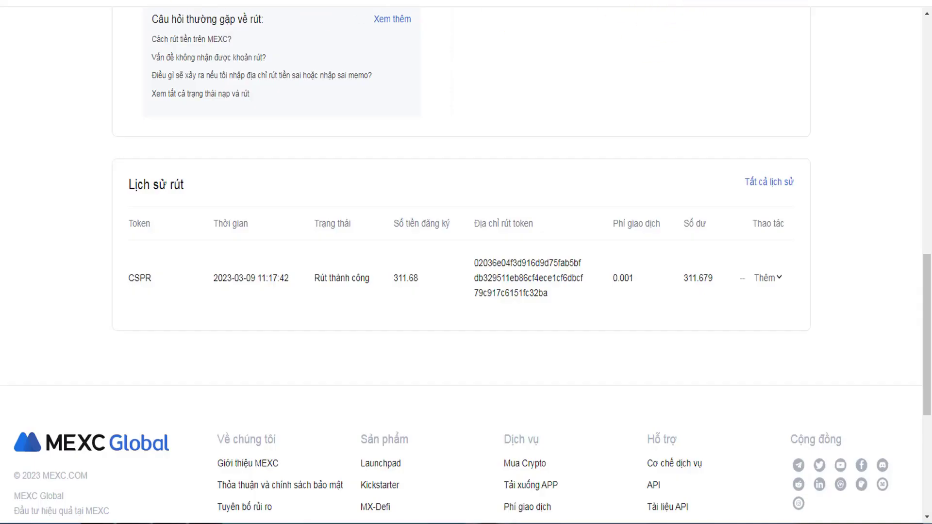
{"action": "left_click", "coordinate": [223, 2]}
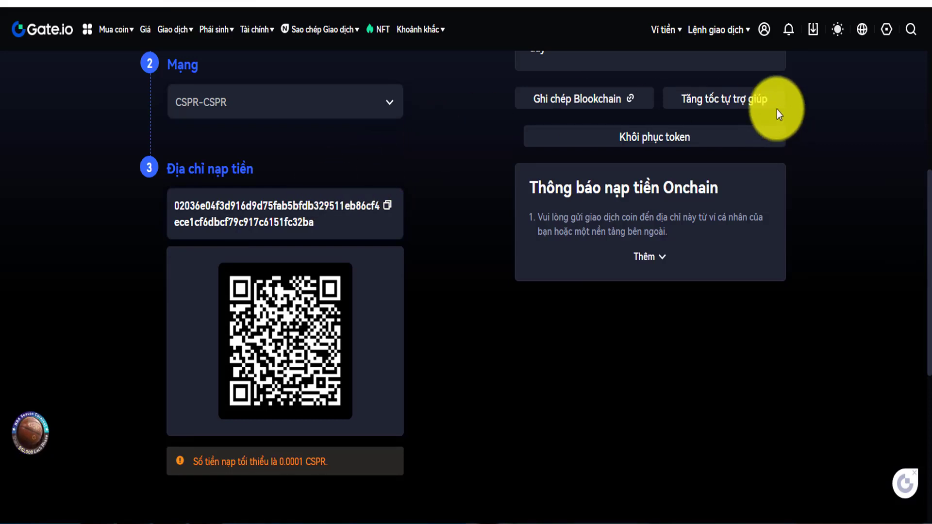
Switch back to MEXC to recheck the CSPR withdrawal form and its amount, and review the deposit network and address on Gate.io
{"action": "left_click", "coordinate": [759, 3]}
{"action": "scroll", "coordinate": [645, 357], "scroll_direction": "up", "scroll_amount": 10}
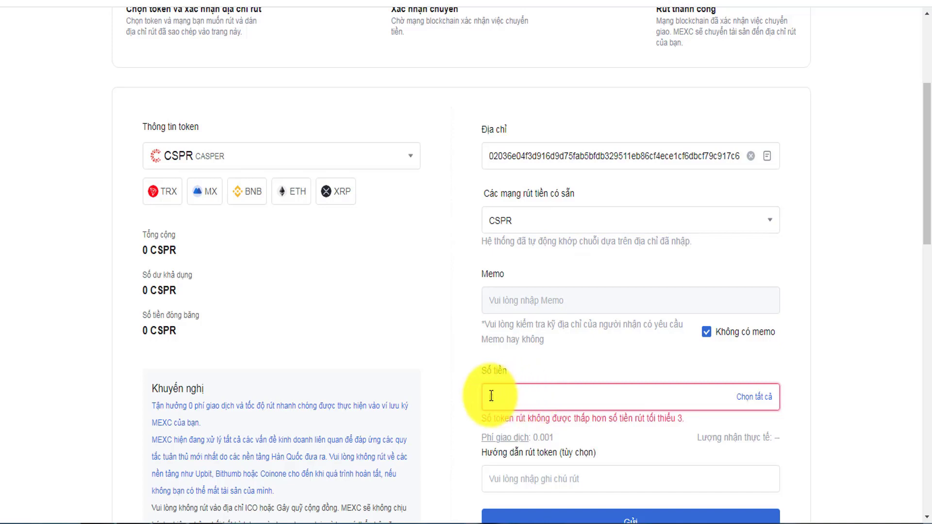
{"action": "double_click", "coordinate": [524, 396]}
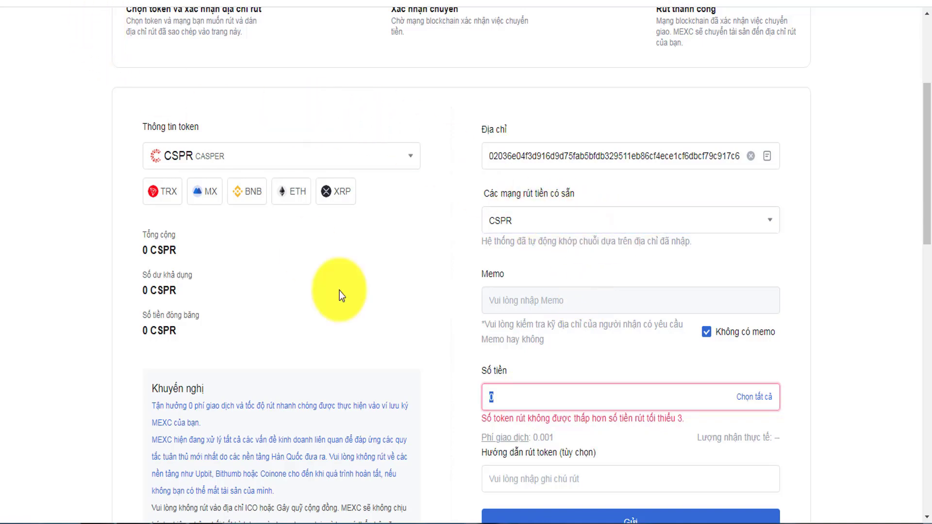
{"action": "scroll", "coordinate": [339, 287], "scroll_direction": "up", "scroll_amount": 5}
{"action": "scroll", "coordinate": [604, 264], "scroll_direction": "down", "scroll_amount": 5}
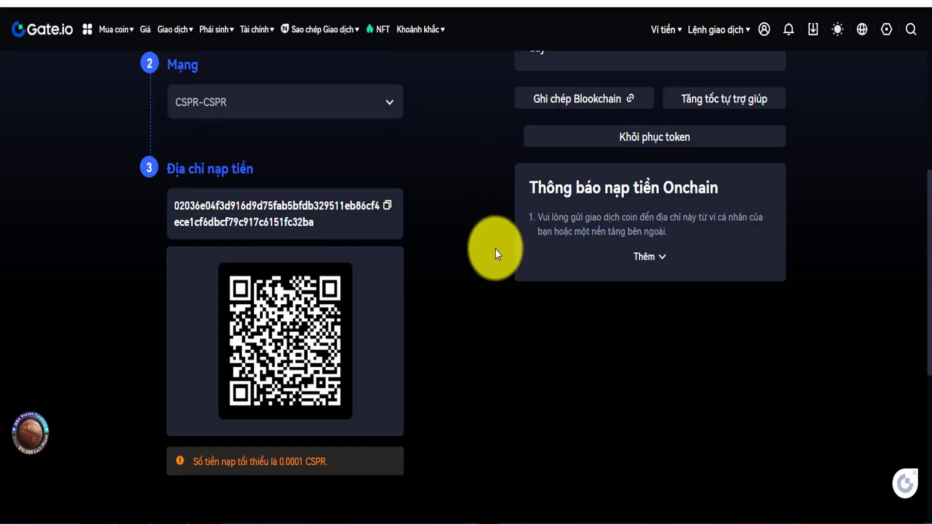
{"action": "scroll", "coordinate": [495, 249], "scroll_direction": "up", "scroll_amount": 4}
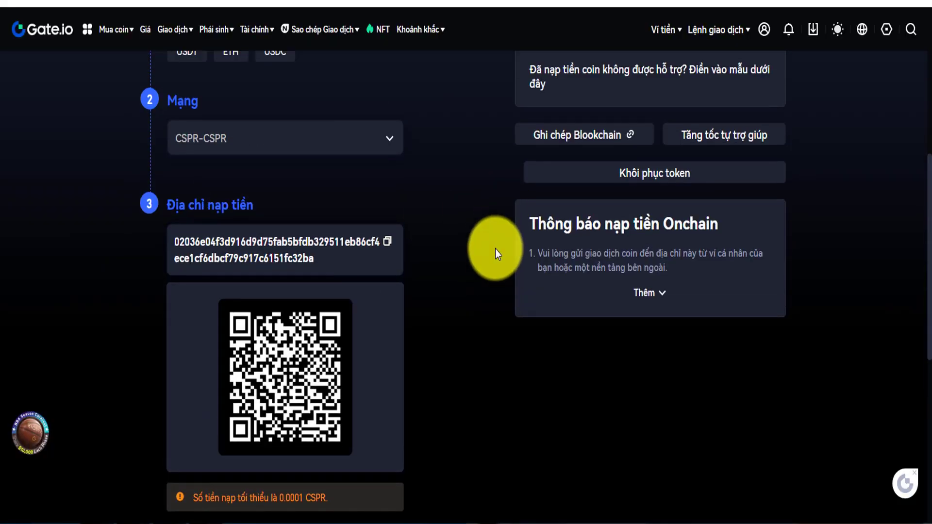